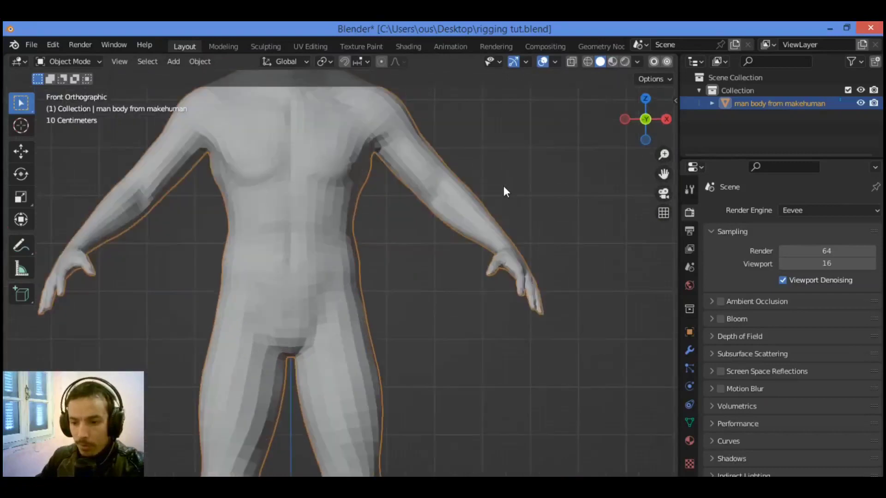
Add an armature to the scene for the human body mesh
scroll(503, 187, down, 1)
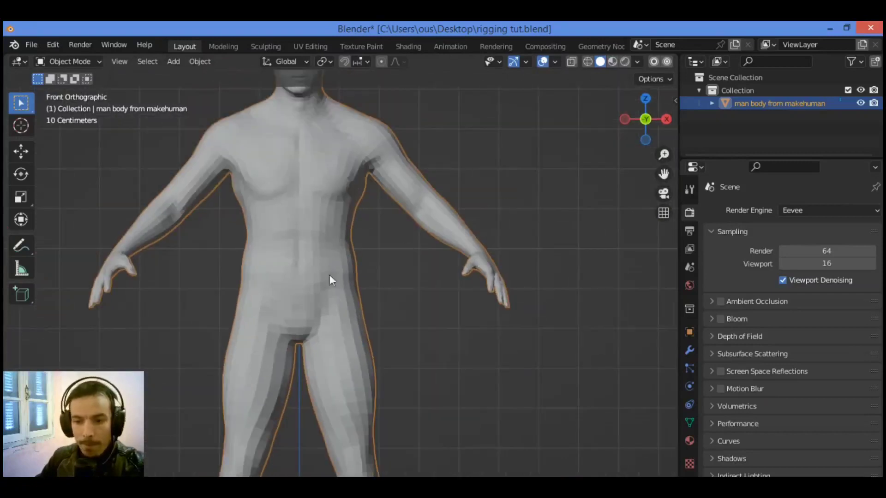
drag(665, 175, 701, 152)
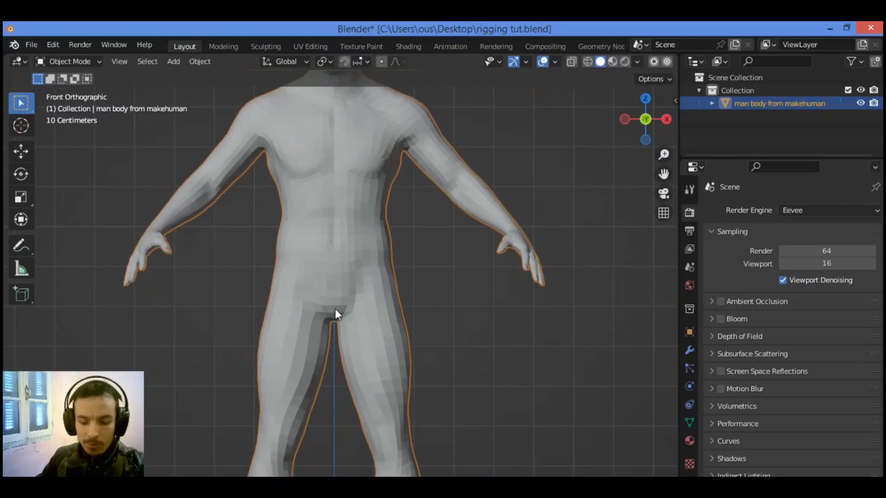
key(shift+a)
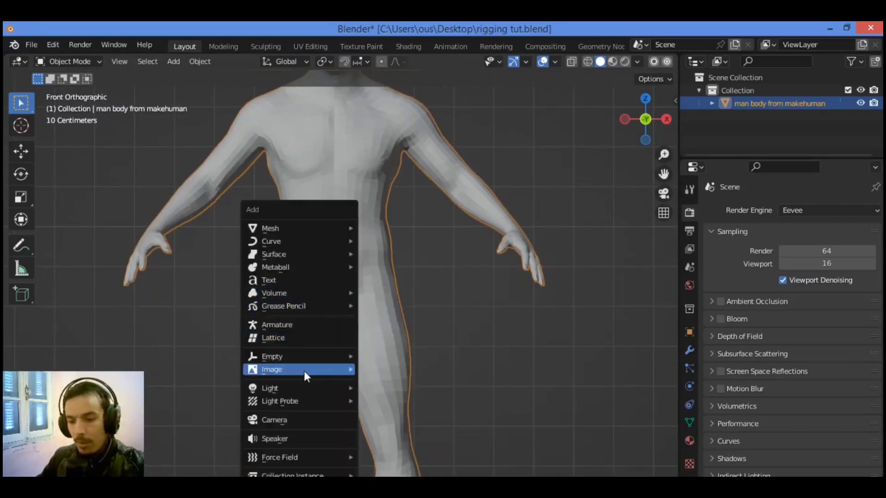
click(302, 326)
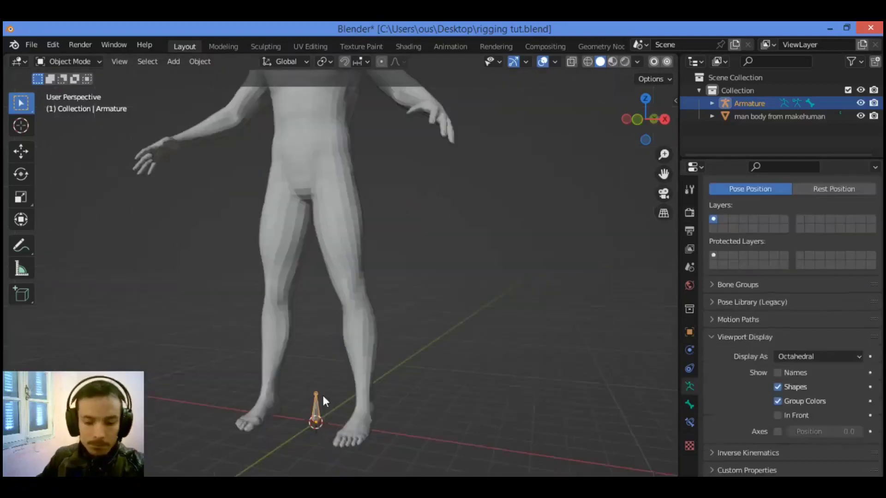
Scale up the armature uniformly and move it straight up along Z until its base sits in the body's abdomen
key(s)
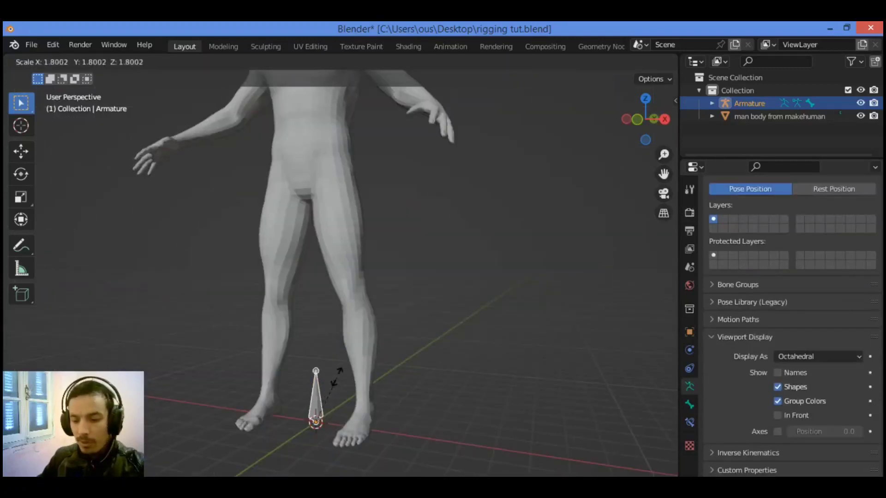
click(353, 342)
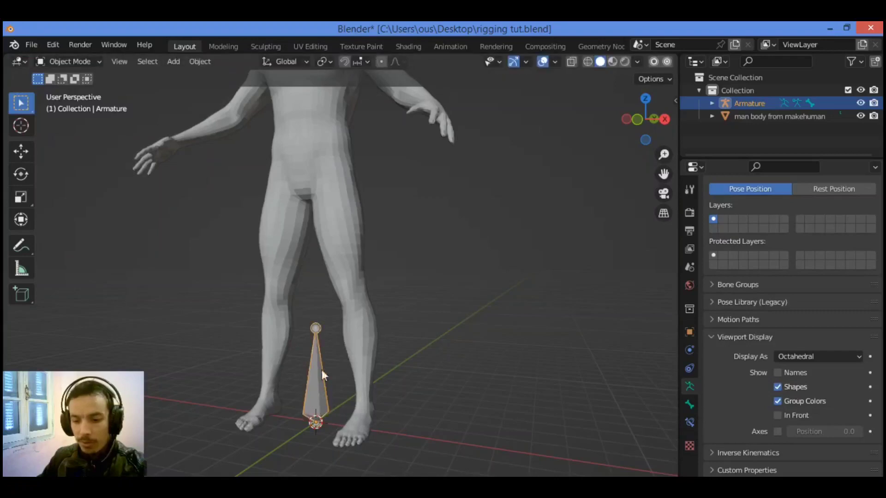
key(g)
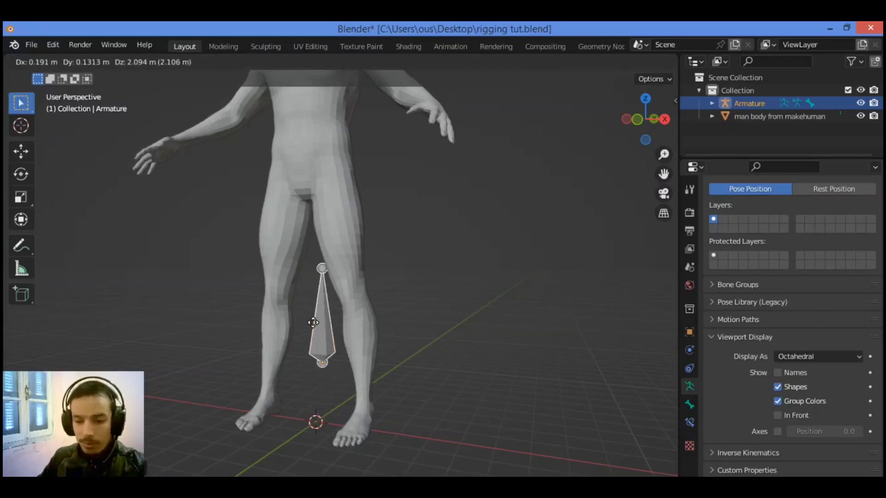
key(z)
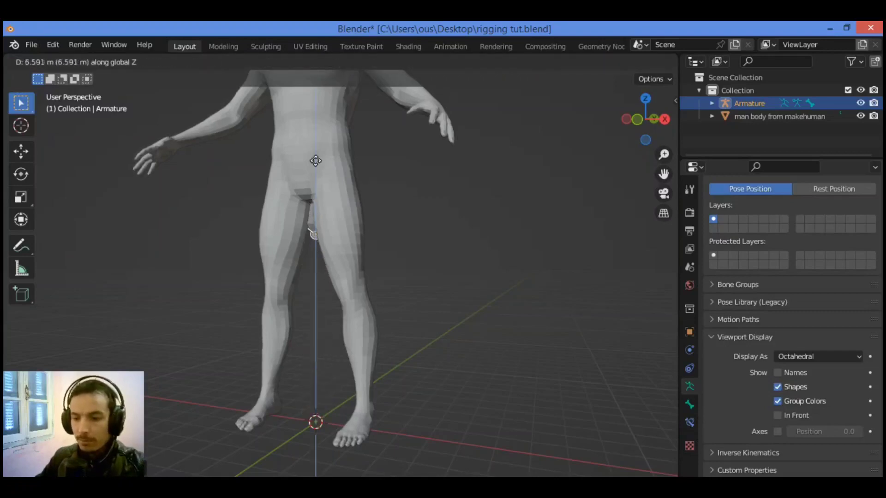
click(306, 99)
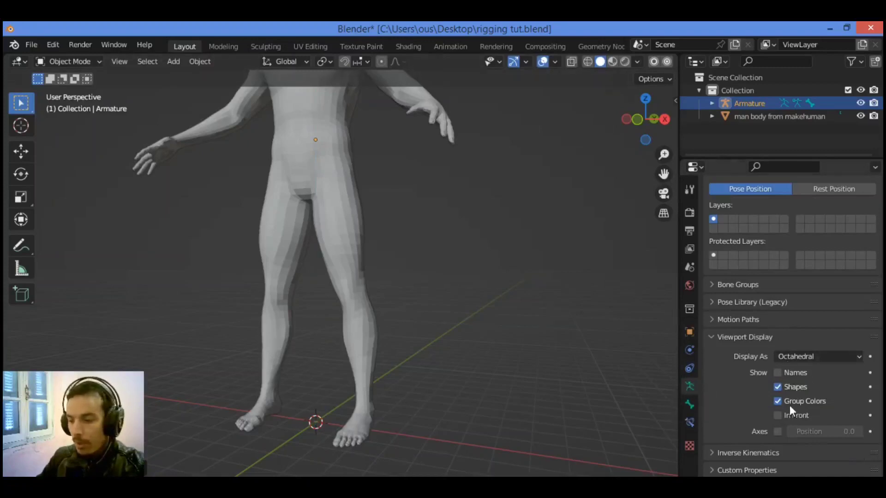
Enable In Front display for the armature so the bone draws over the body mesh
click(778, 416)
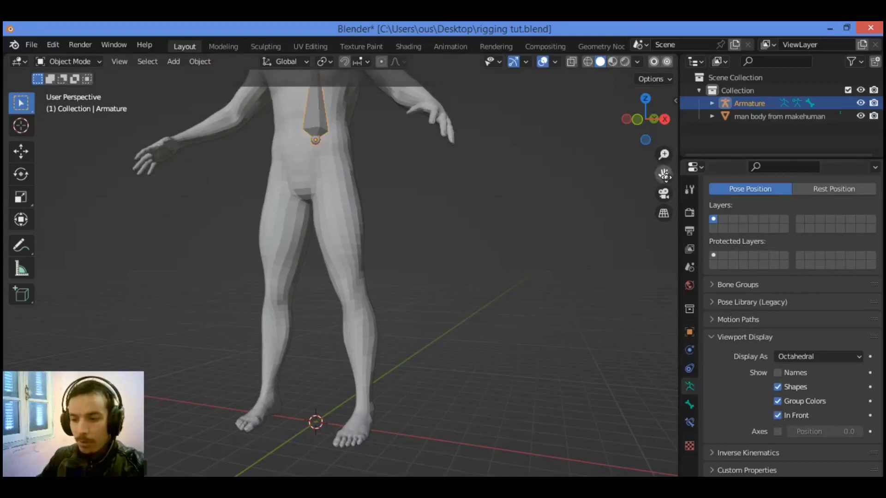
drag(665, 175, 669, 291)
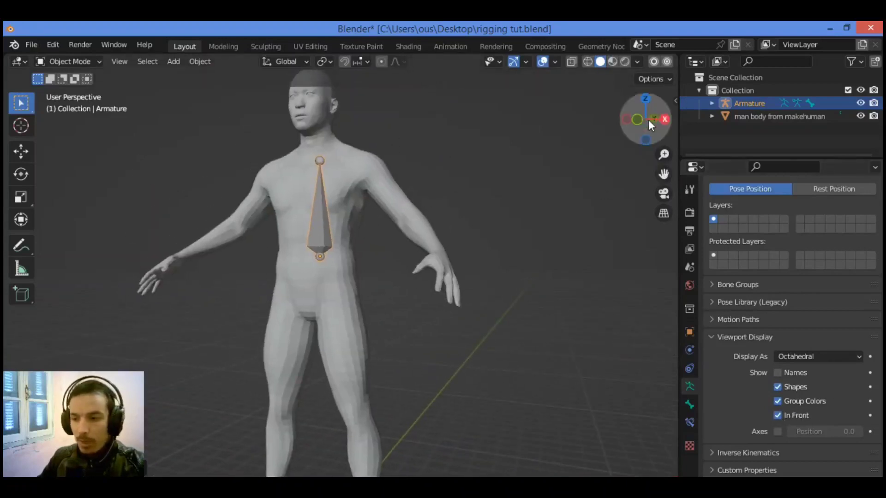
drag(649, 120, 614, 123)
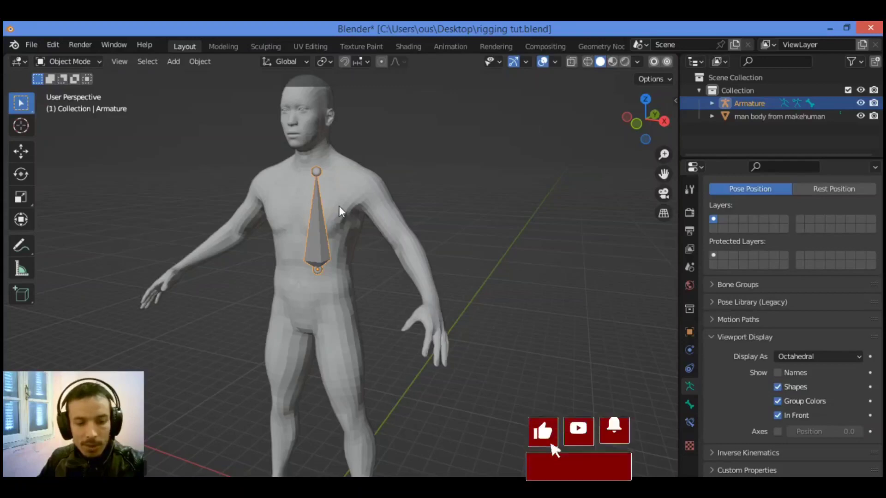
Try to subdivide the armature's bone with 3 cuts in Edit Mode, and return to Object Mode
key(Tab)
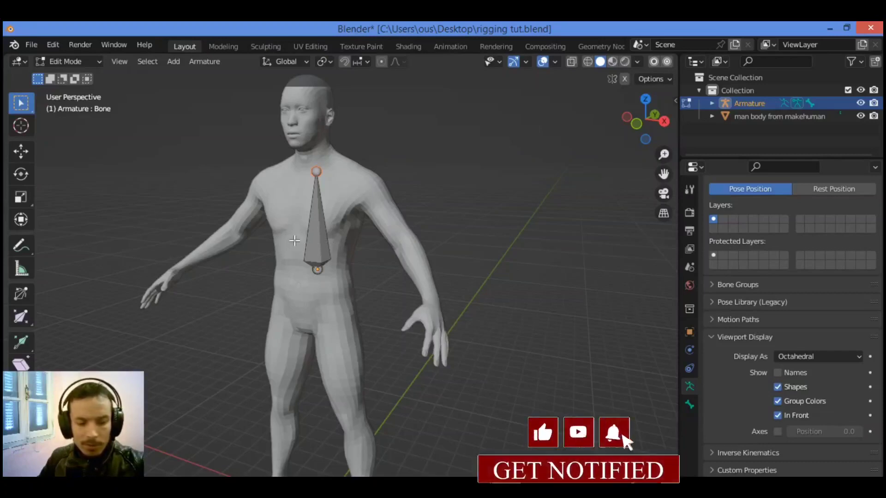
right_click(315, 220)
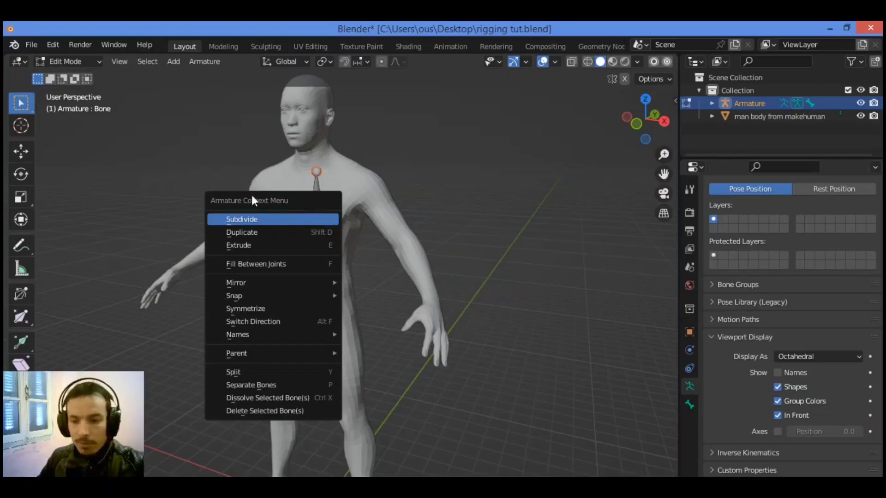
click(281, 218)
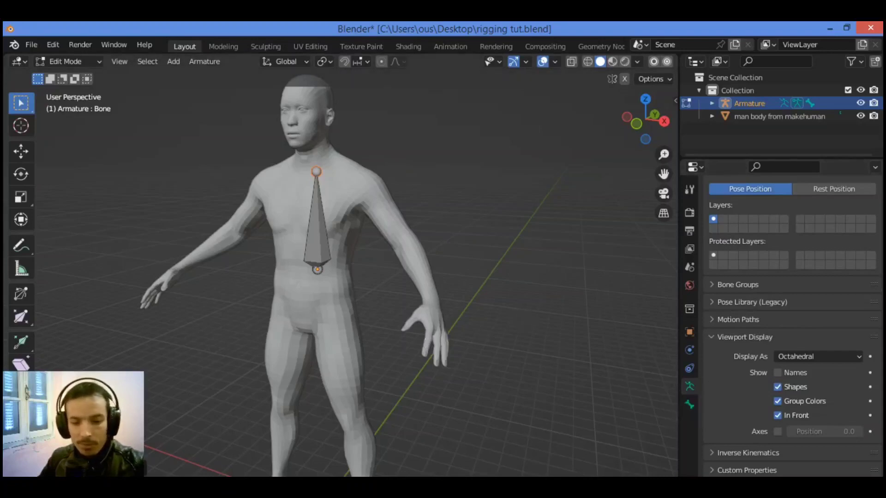
click(92, 469)
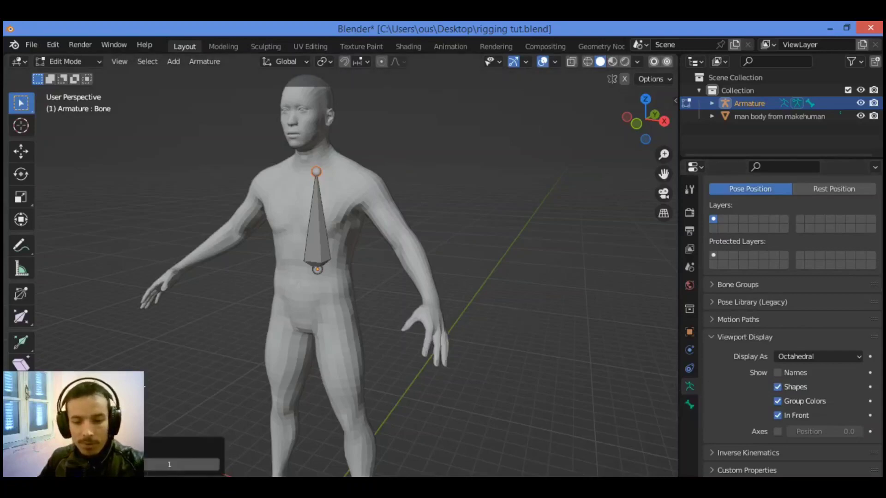
click(216, 464)
click(216, 464)
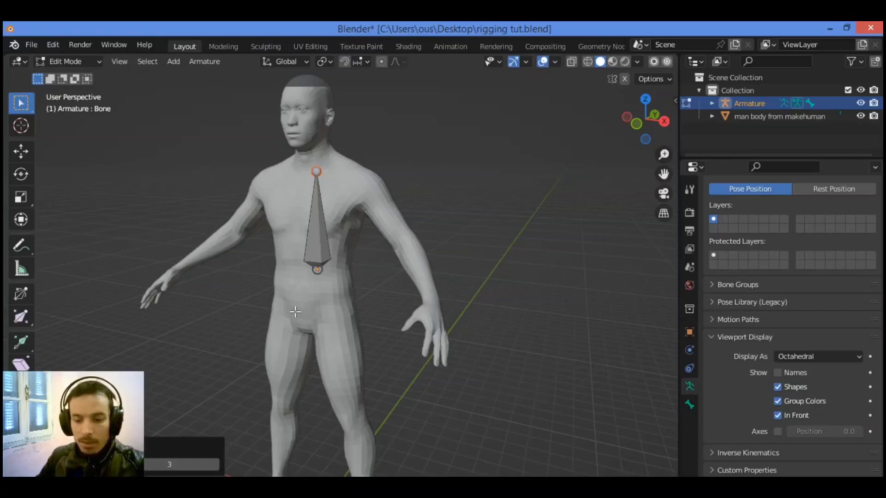
click(78, 63)
click(81, 77)
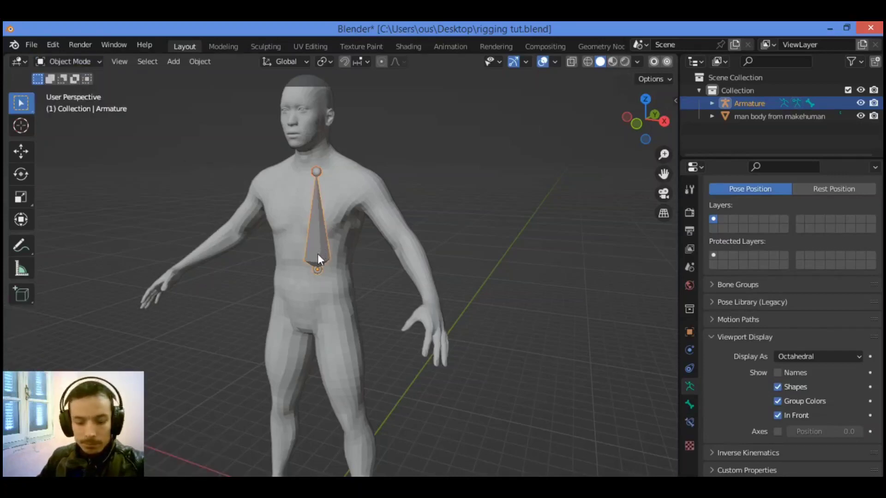
Edit the armature in front view and move the bone's upper joint onto the body's centre line at the neck base
key(Tab)
key(KP_1)
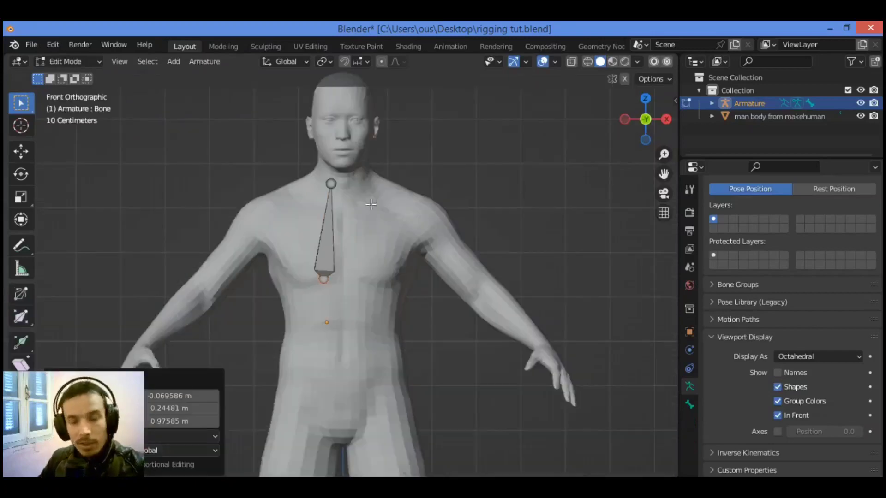
shift+click(331, 184)
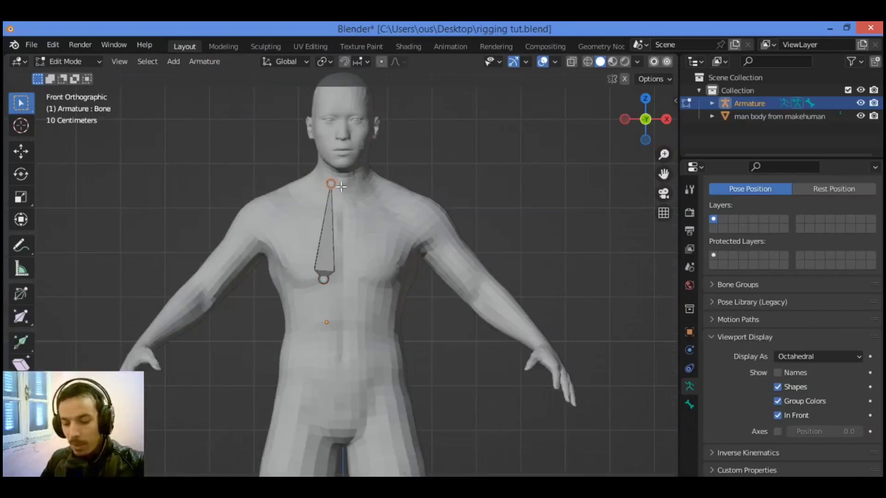
key(g)
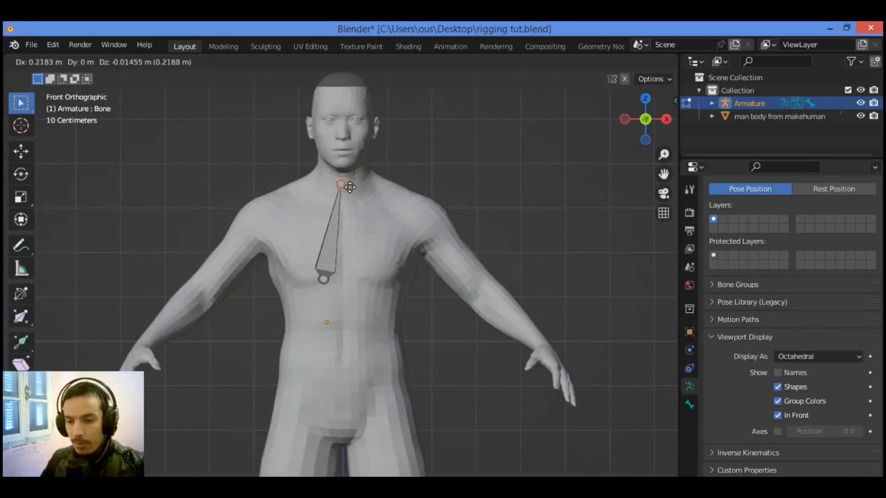
click(350, 187)
Move the bone's lower joint about 0.35 m along X and -0.35 m along Z onto the body's centre line
drag(338, 271, 309, 300)
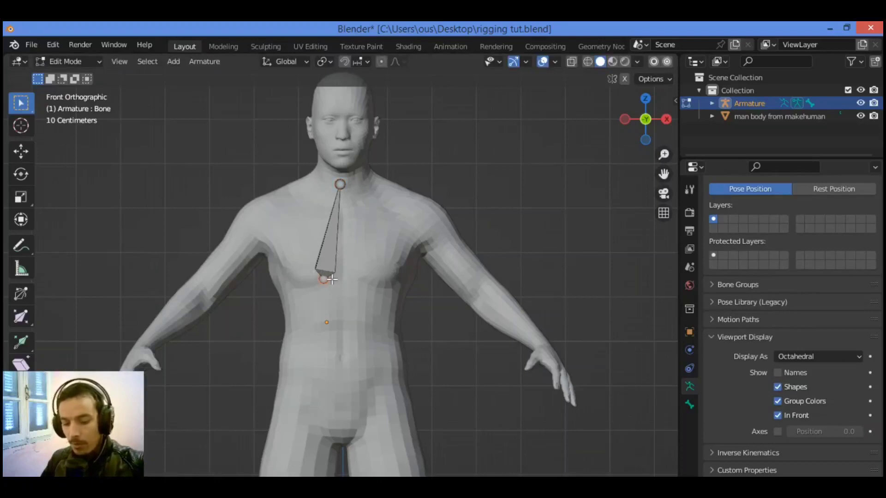
key(g)
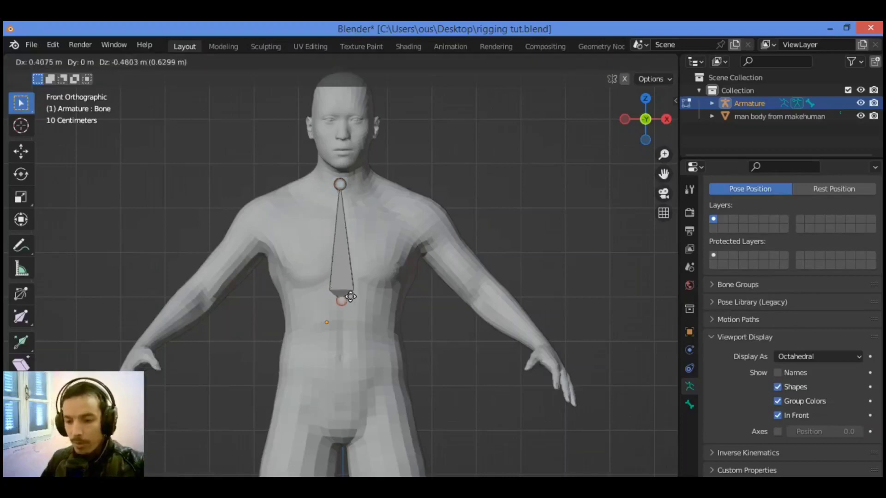
click(347, 295)
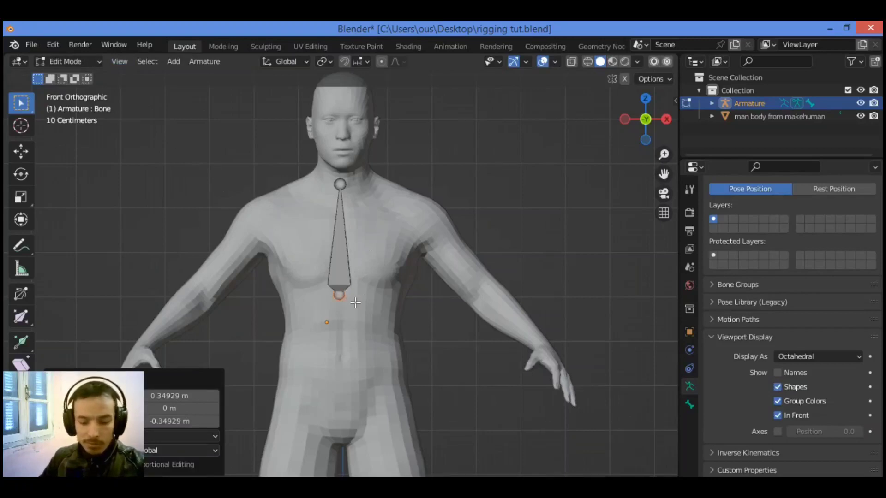
Try extruding a bone about 2.34 m straight down from the lower joint, and undo the extrusion
key(e)
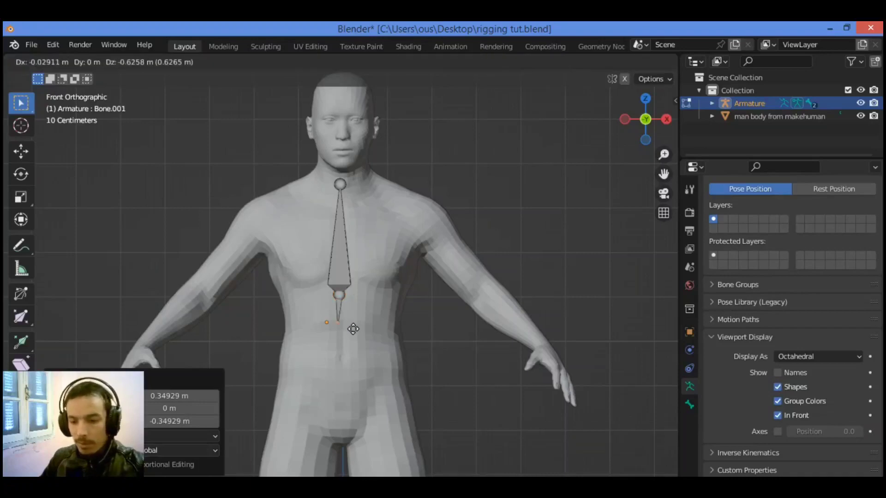
key(z)
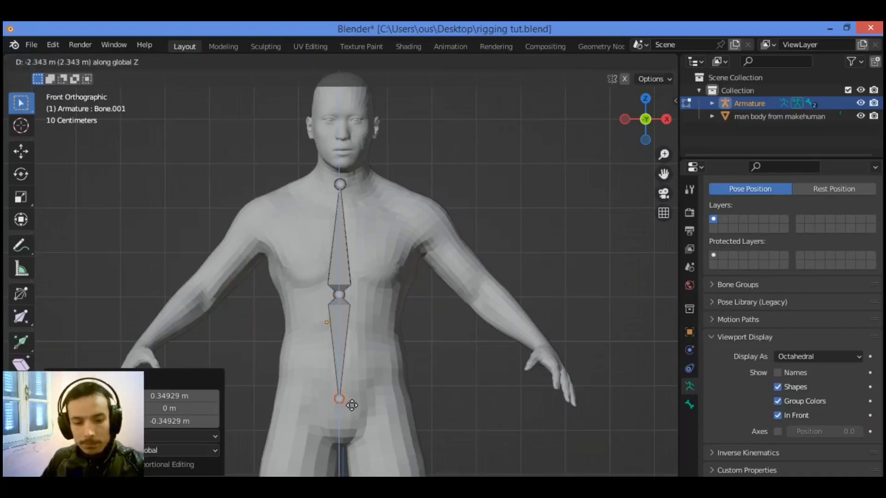
click(352, 405)
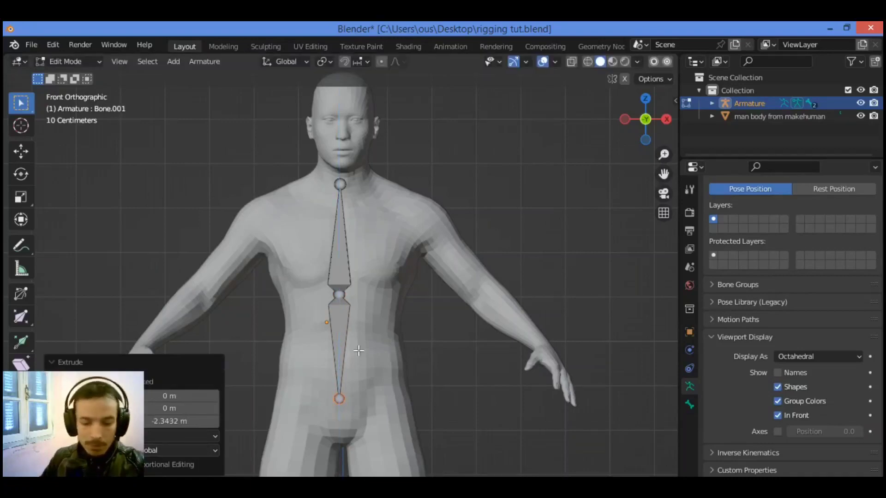
key(ctrl+z)
Move the whole bone about 2.94 m down along Z to the pelvis and nudge it onto the body's centre line
drag(362, 161, 332, 302)
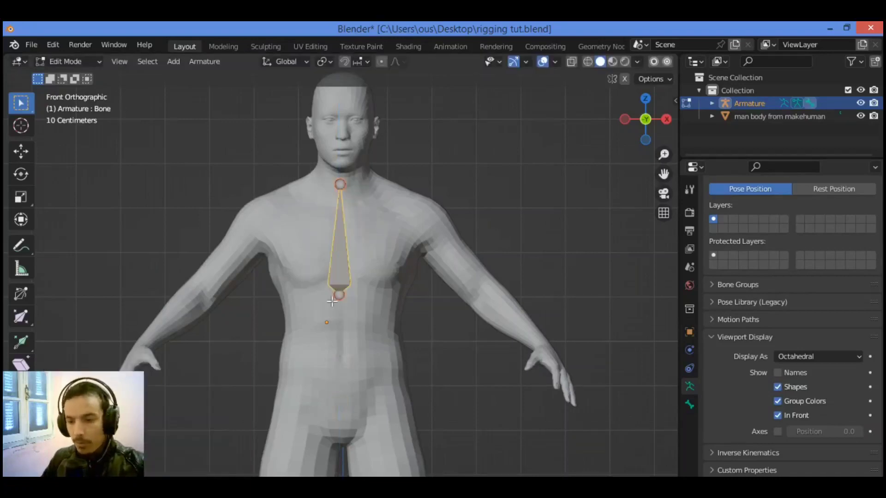
key(g)
key(z)
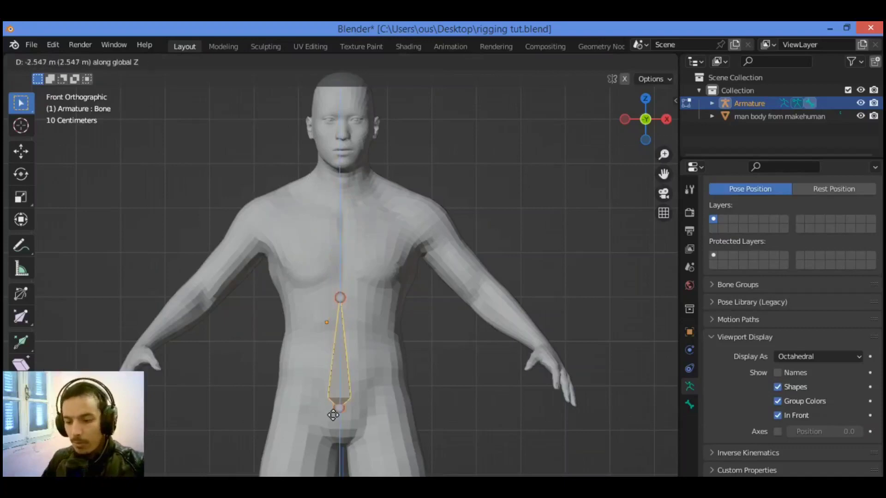
click(338, 425)
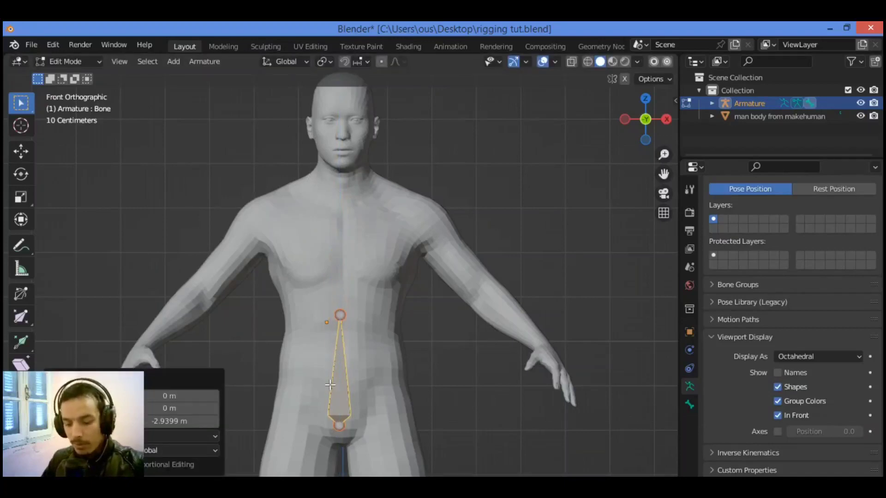
key(g)
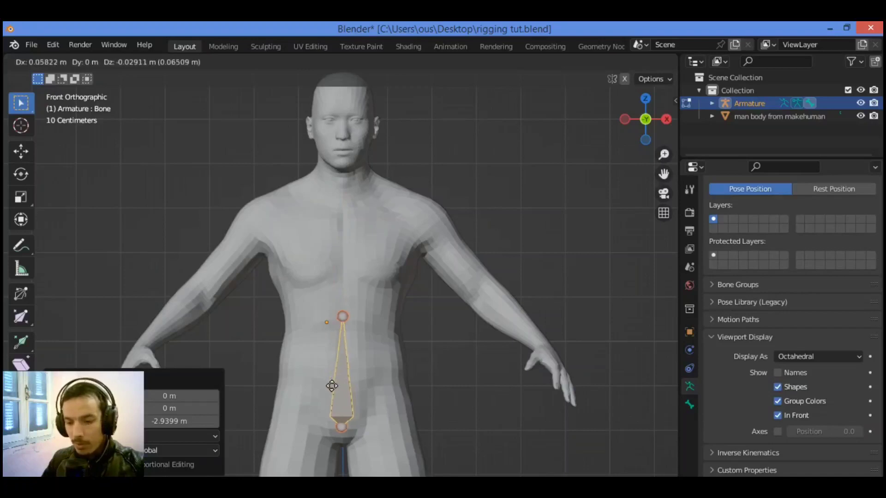
click(332, 386)
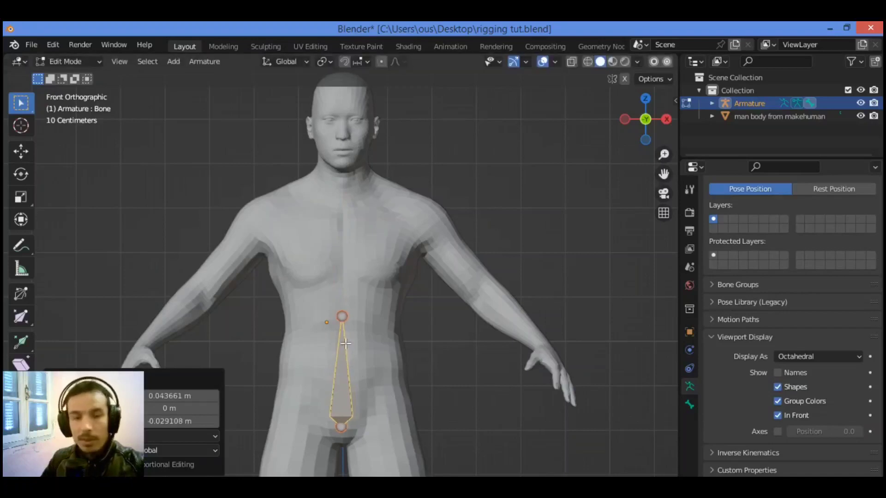
Extrude a second spine bone straight up along Z from the bone's upper joint to mid-chest, and select the lower bone
click(390, 319)
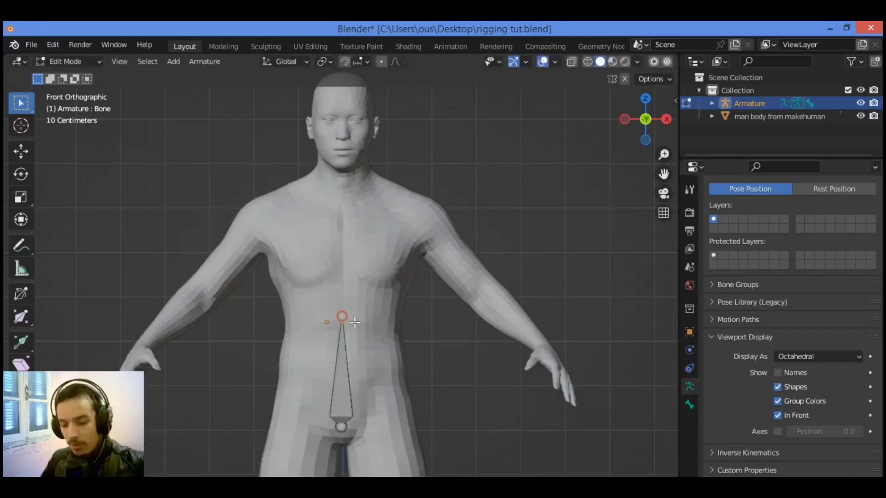
key(e)
key(z)
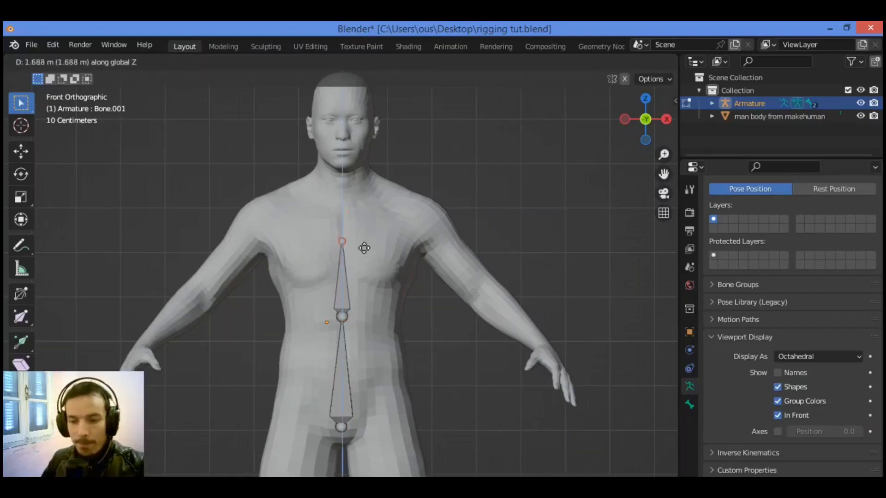
click(364, 250)
click(342, 354)
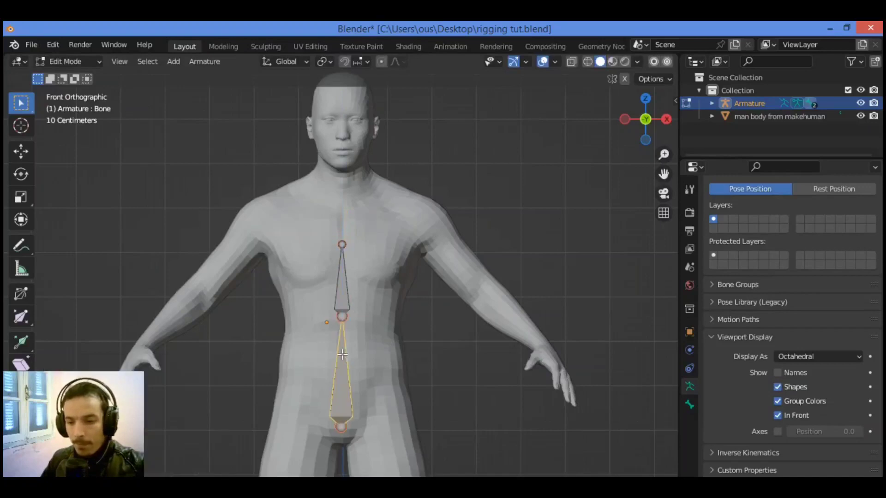
Scale the lowest spine bone to about 0.61 and move it about -0.64 m along Z back down to the pelvis
key(s)
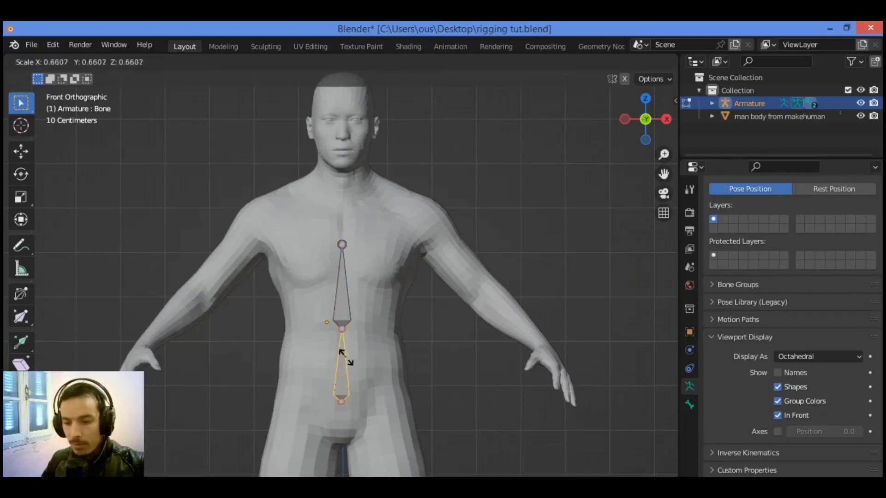
click(342, 353)
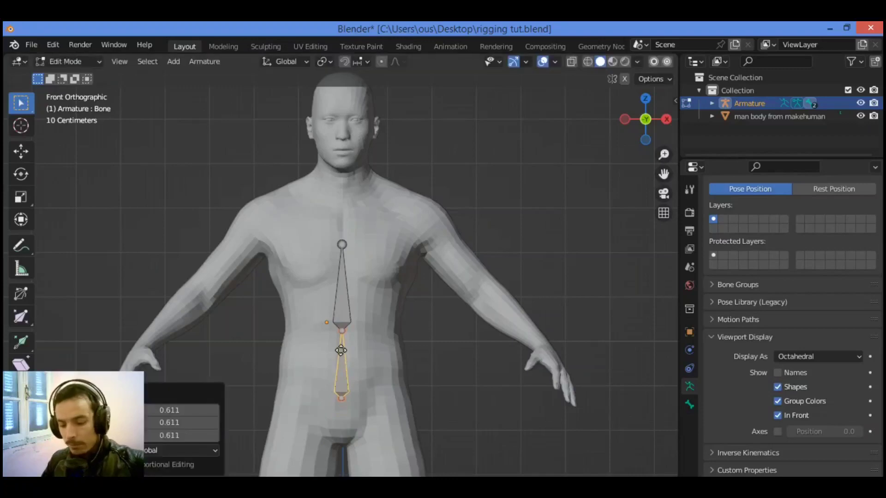
key(g)
key(z)
click(367, 285)
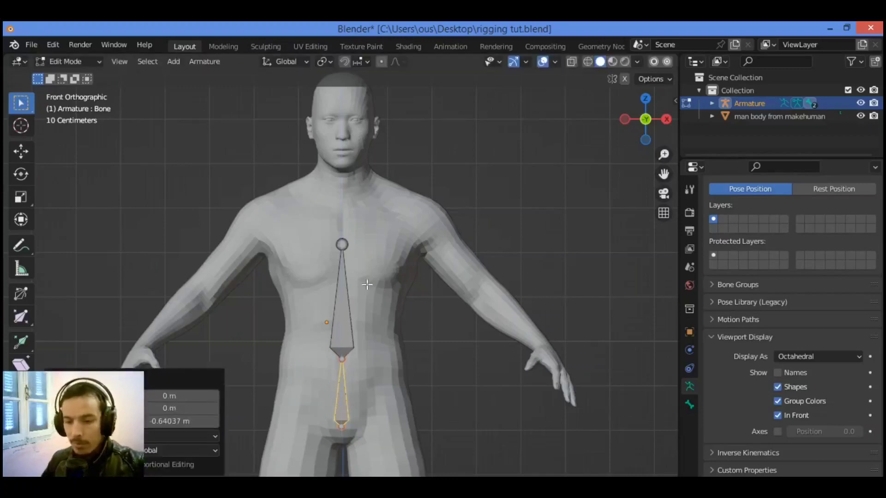
Extrude an upper chest bone about 1.38 m straight up along Z from the mid-chest joint to the base of the neck
click(346, 243)
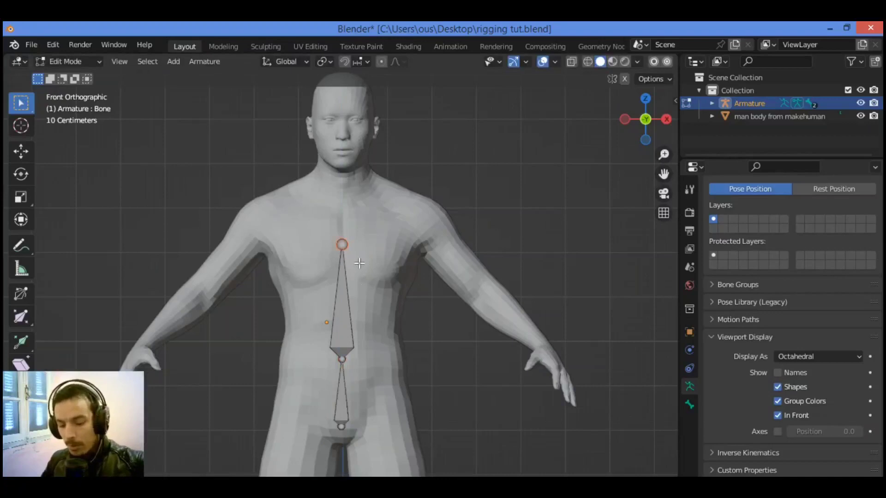
key(e)
key(z)
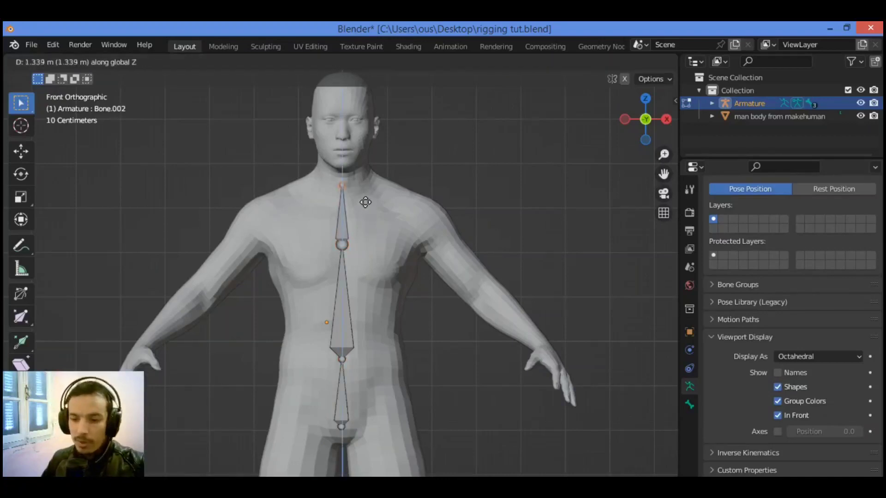
click(366, 202)
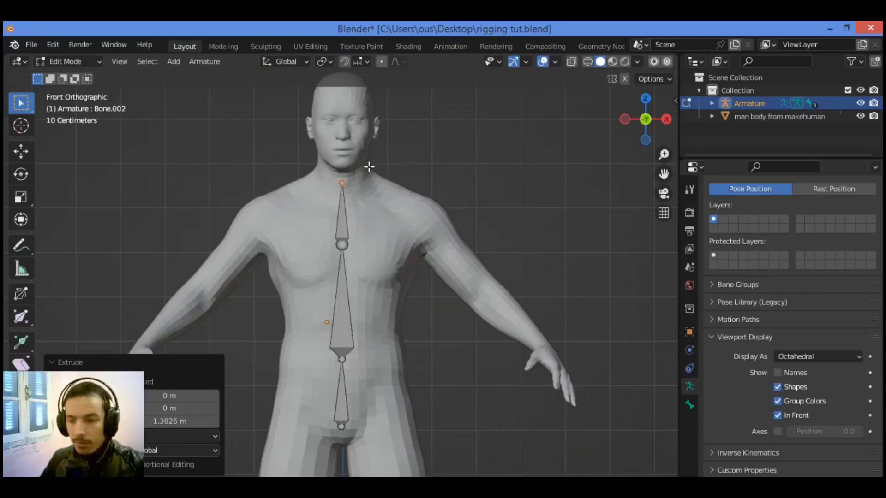
Extrude a neck bone about 0.64 m and a head bone about 1.5 m straight up along Z from the neck-base joint
key(e)
key(z)
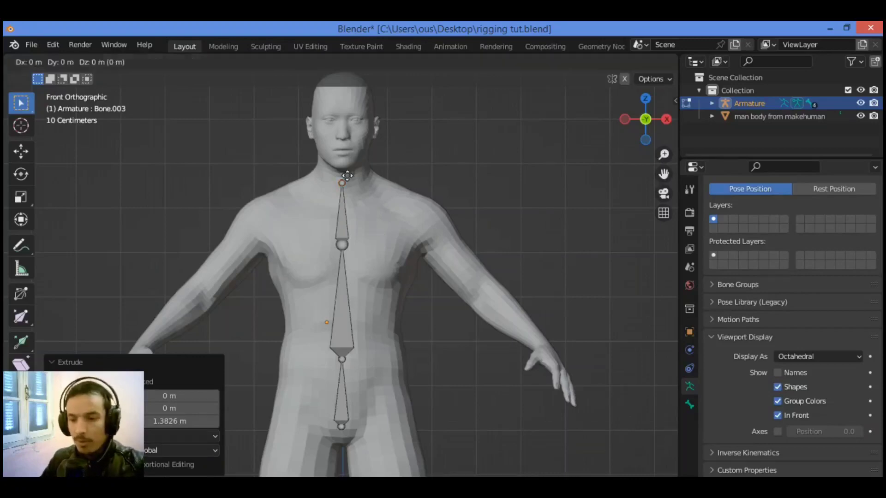
click(353, 148)
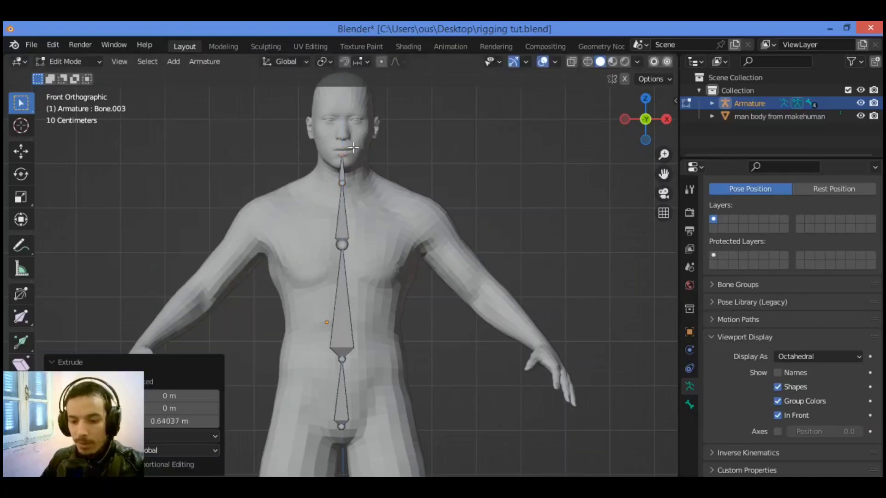
key(e)
key(z)
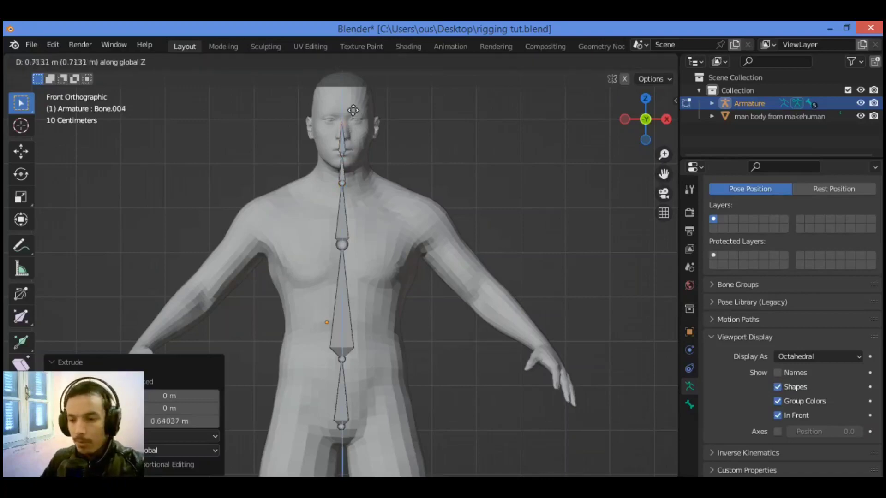
click(363, 81)
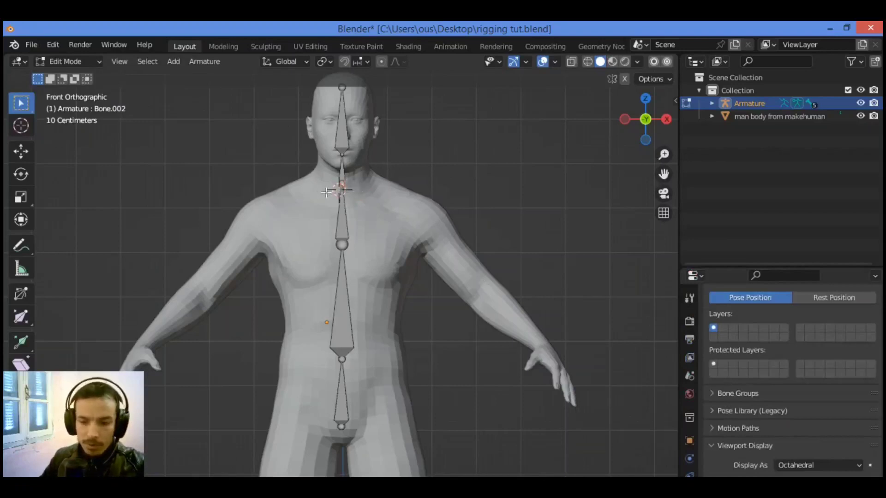
From the neck-base joint, extrude two shoulder bones toward the character's left arm, about 1.22 m X, -0.52 m Z and 0.86 m X, -0.68 m Z
key(e)
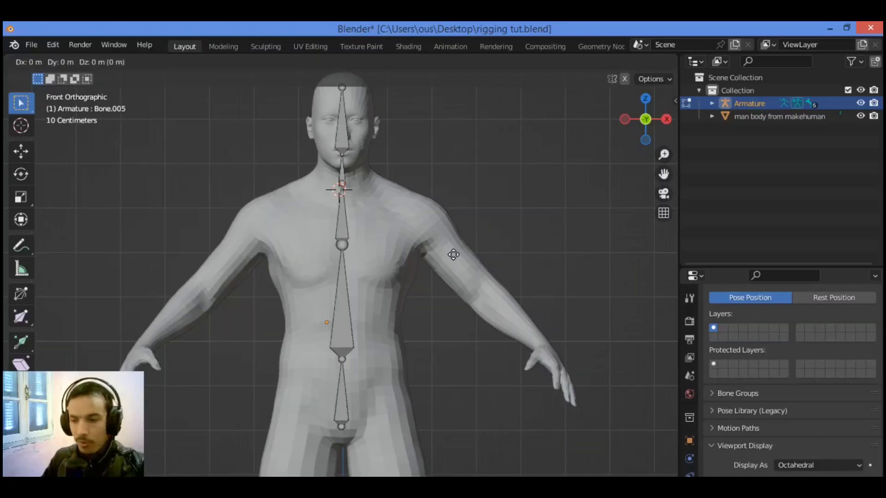
click(415, 215)
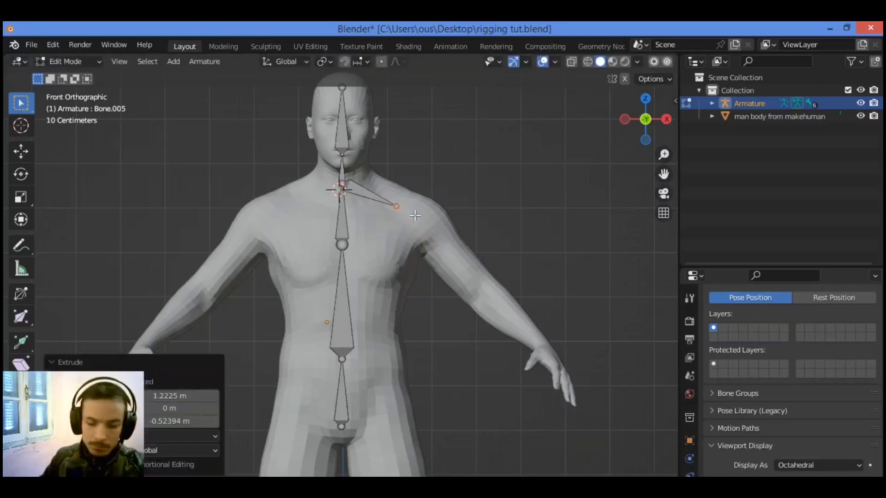
key(e)
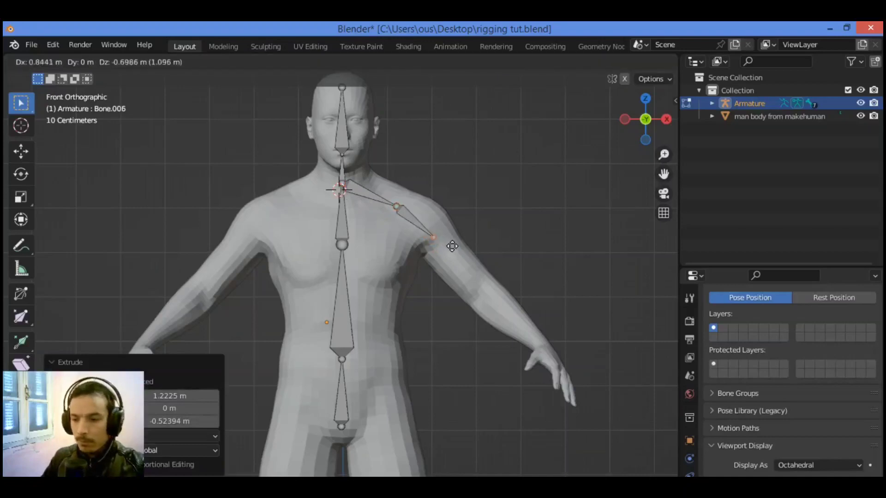
click(453, 246)
Extrude the upper arm bone about 1.09 m X, -1.16 m Z to the elbow and the forearm bone about 1.25 m X, -1.21 m Z to the wrist
key(e)
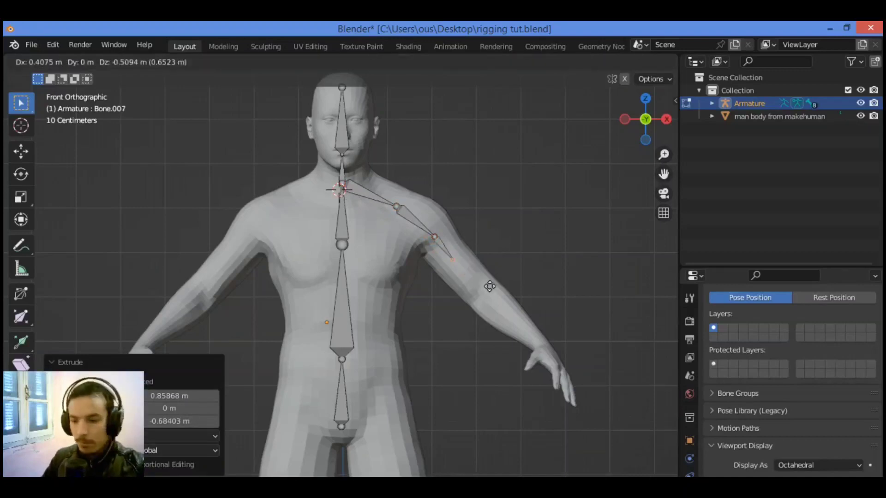
click(501, 297)
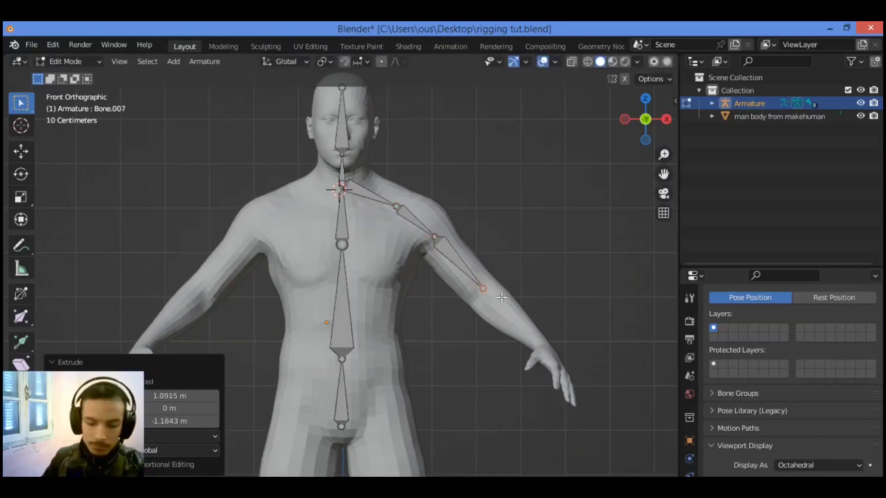
key(e)
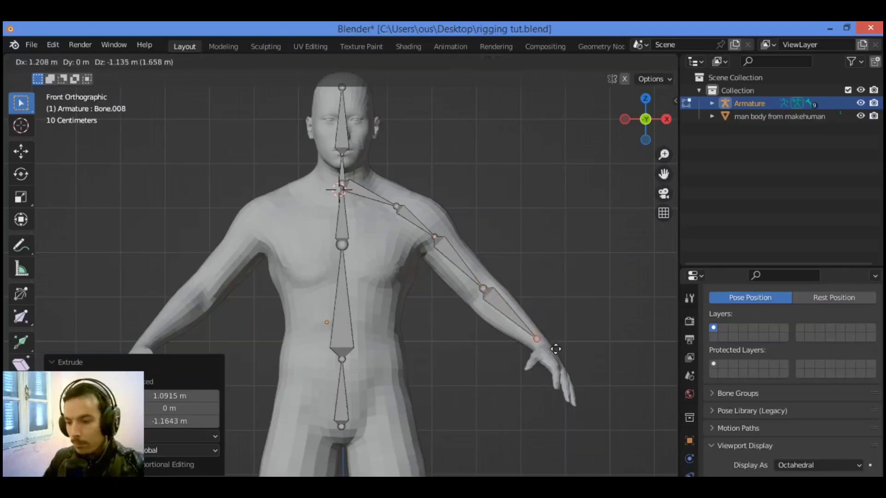
click(557, 351)
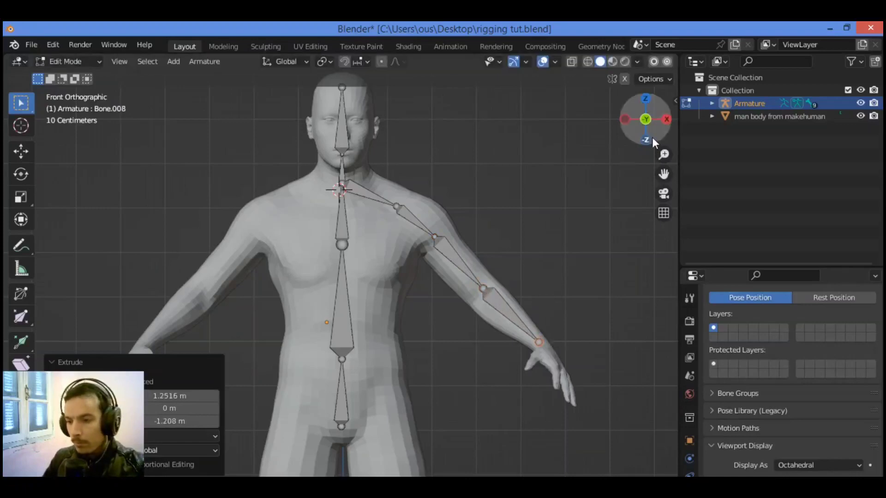
In the right orthographic view, move the forearm bone's end joint forward along Y to the body's wrist
drag(656, 141, 604, 147)
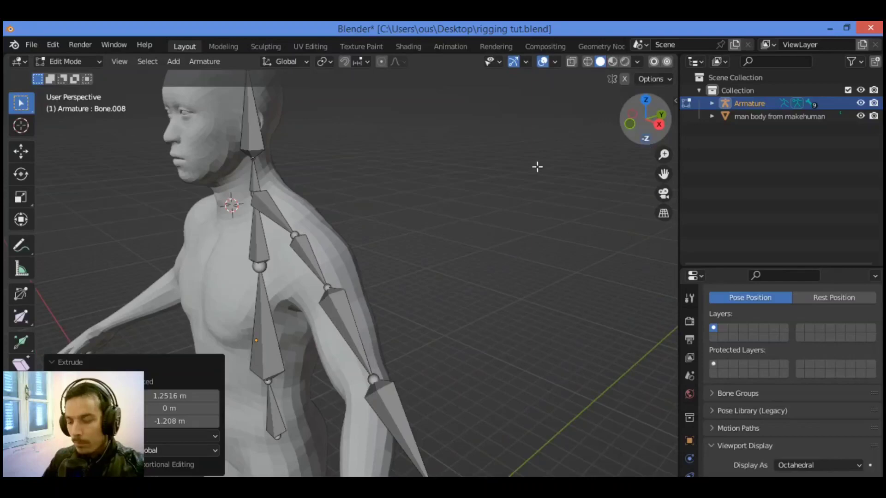
key(KP_5)
key(KP_3)
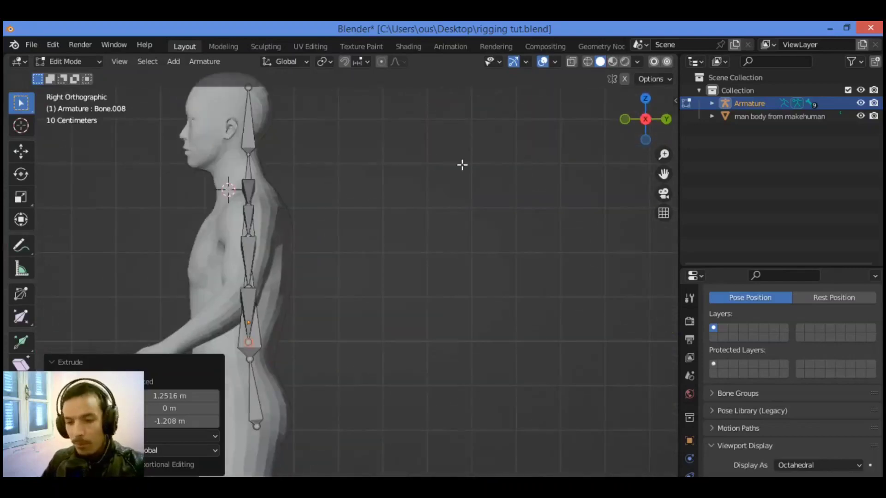
drag(663, 174, 728, 163)
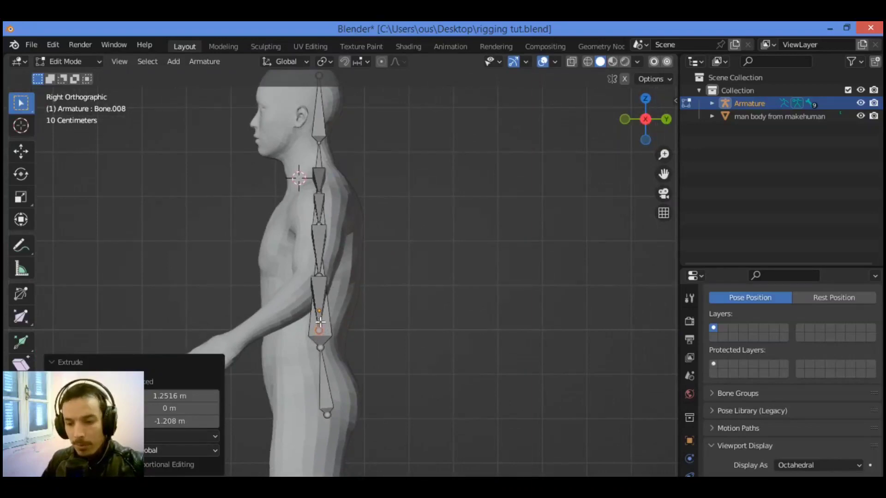
click(114, 361)
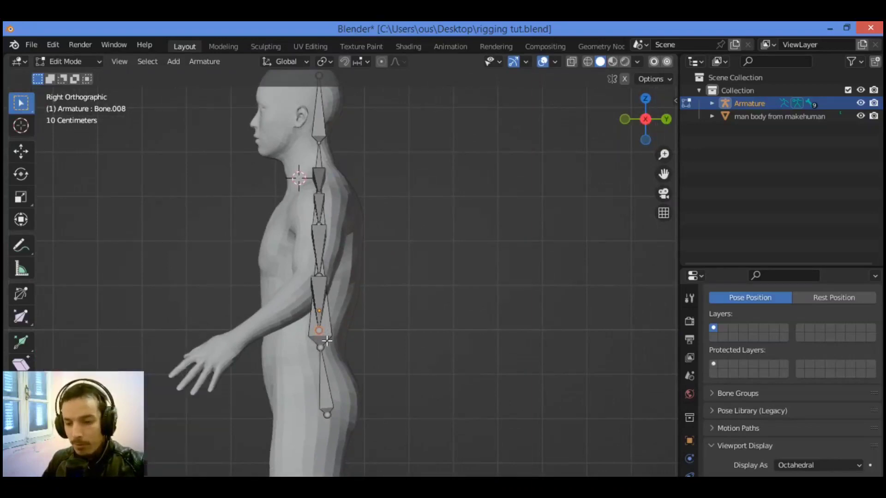
key(g)
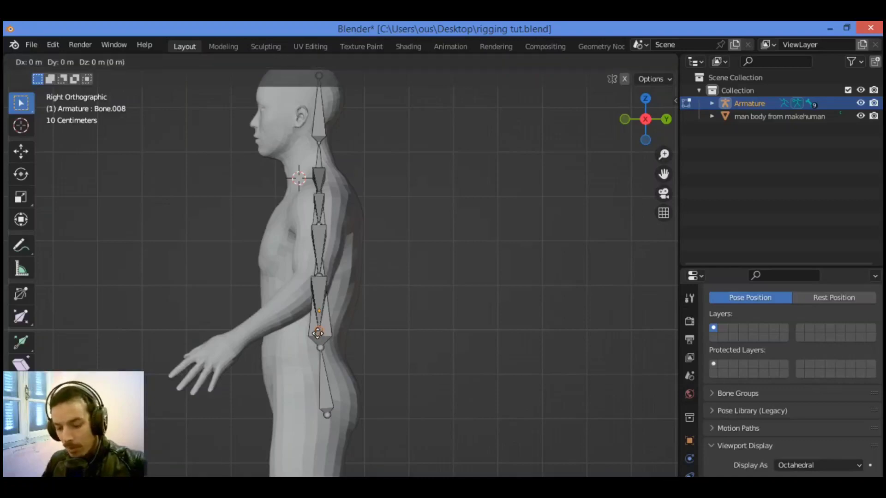
key(x)
key(y)
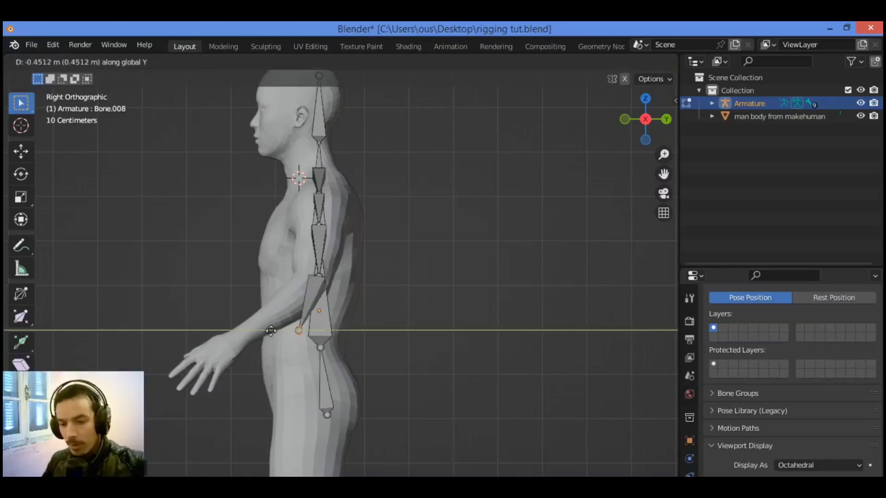
click(243, 346)
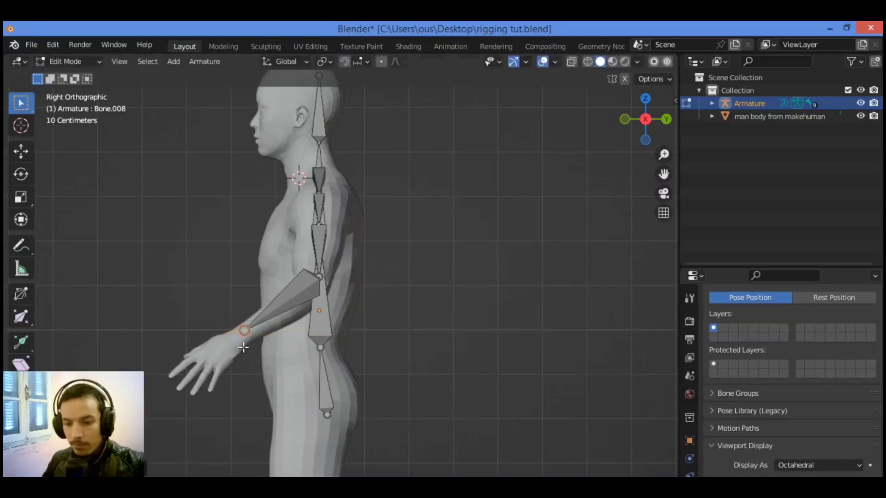
Move the elbow joint slightly forward so it sits inside the arm mesh, and check it from the right orthographic view
drag(620, 130, 387, 327)
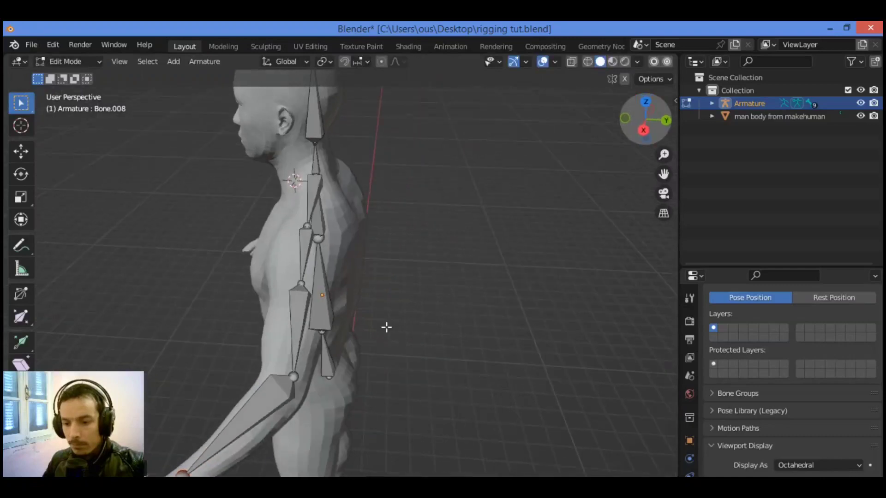
click(308, 375)
key(g)
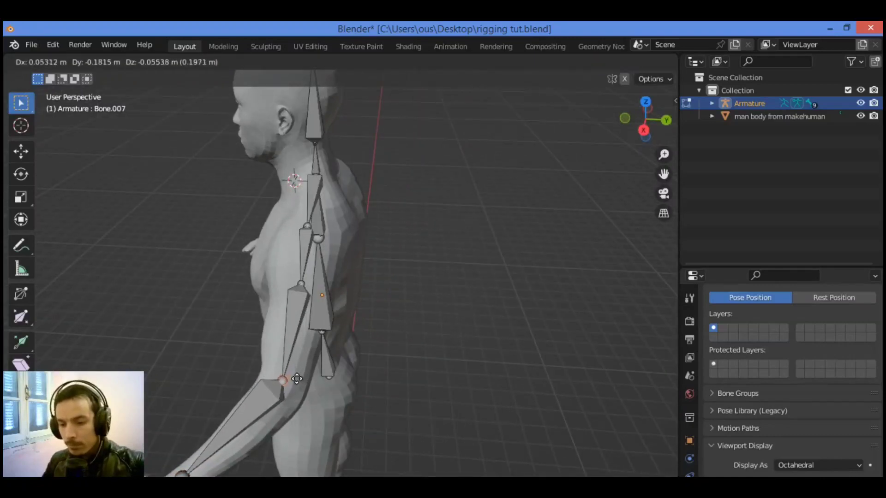
click(296, 382)
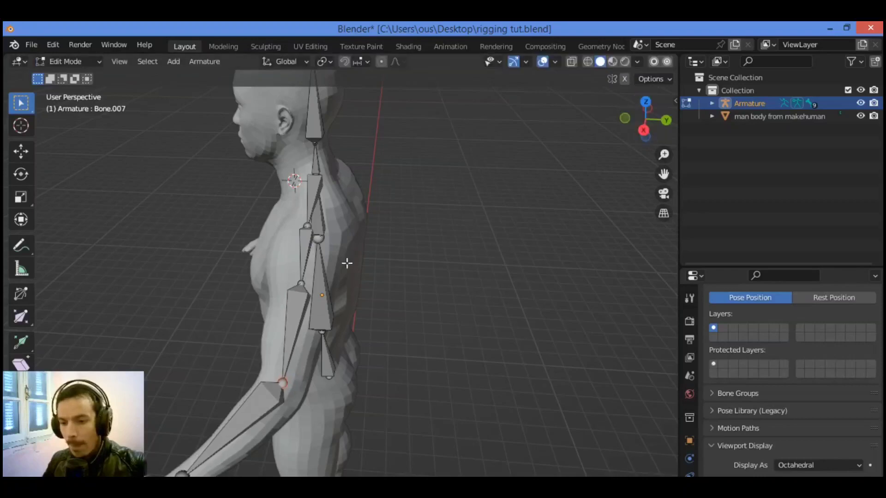
key(KP_3)
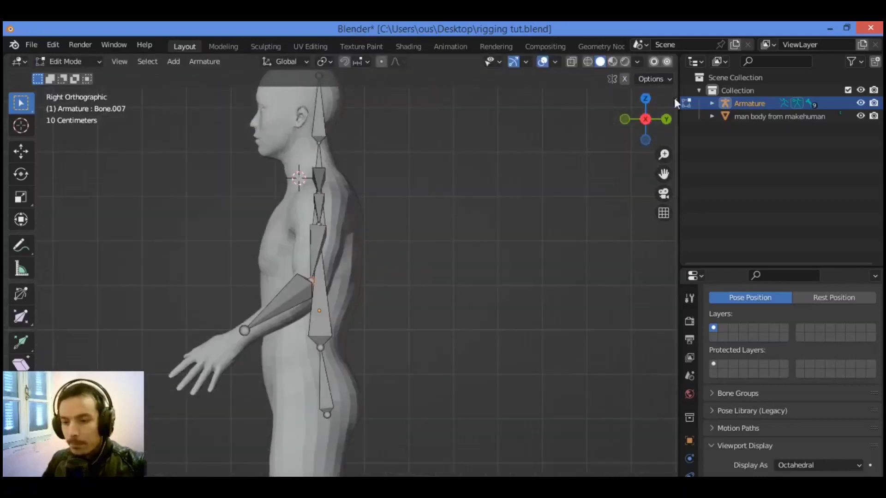
Move the joint between the neck and head bones about -0.27 m along Y toward the front of the body
drag(646, 119, 832, 158)
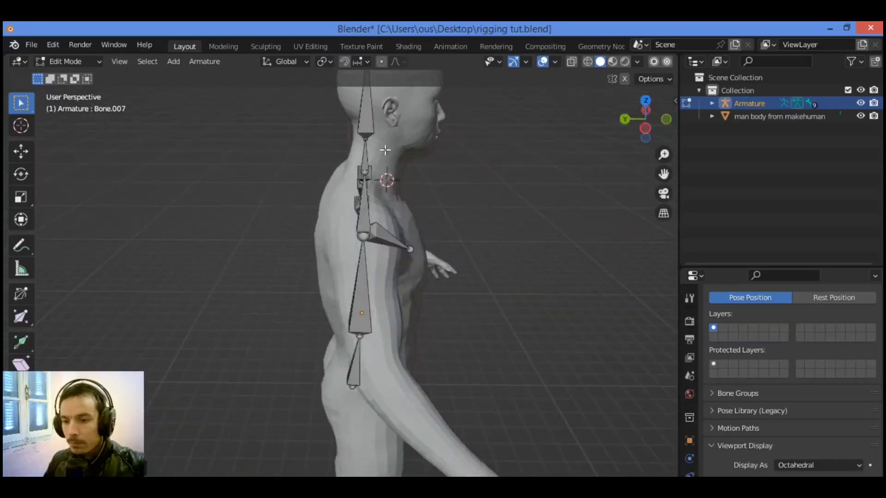
key(g)
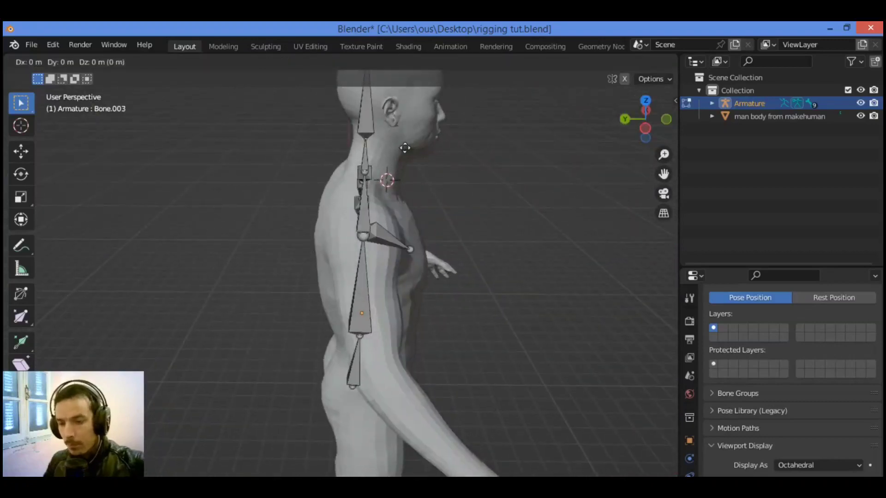
key(y)
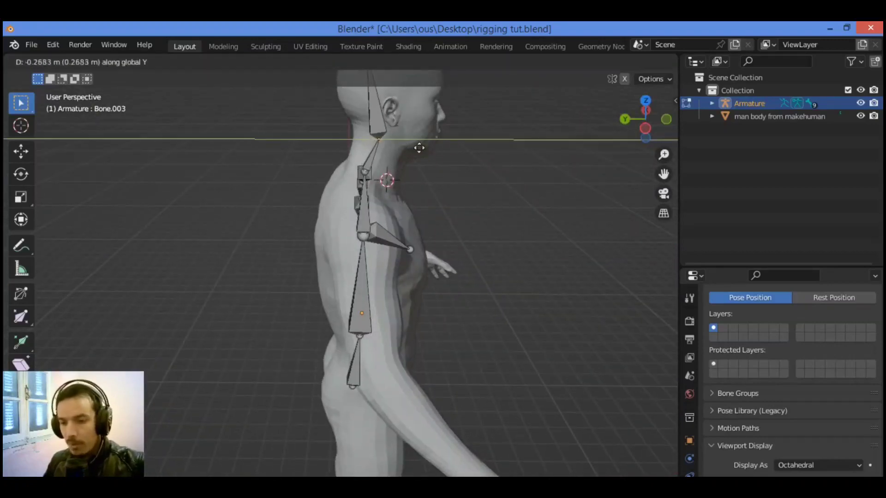
click(419, 147)
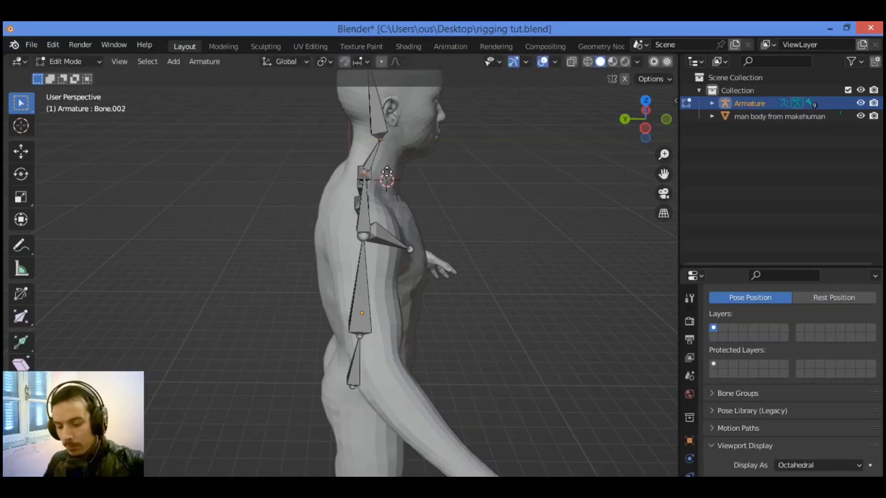
Move the joint between the upper spine and neck bones about -0.13 m along Y and about -0.23 m along Z
key(g)
key(y)
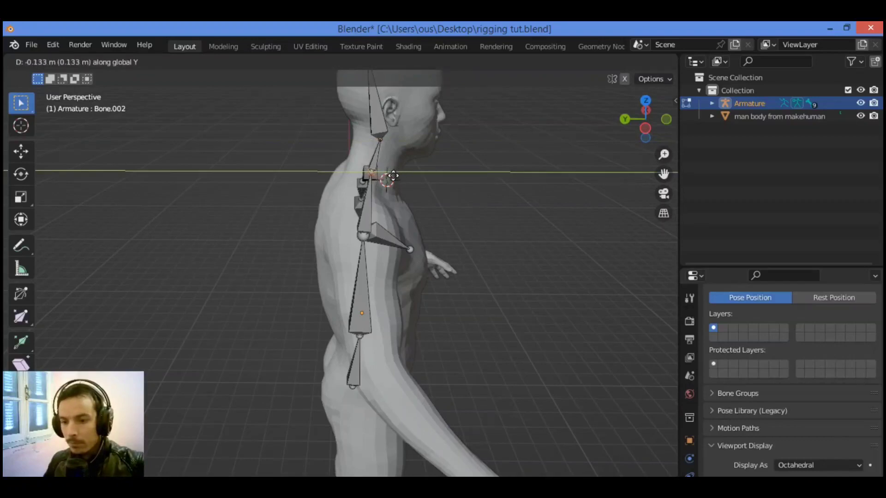
click(392, 176)
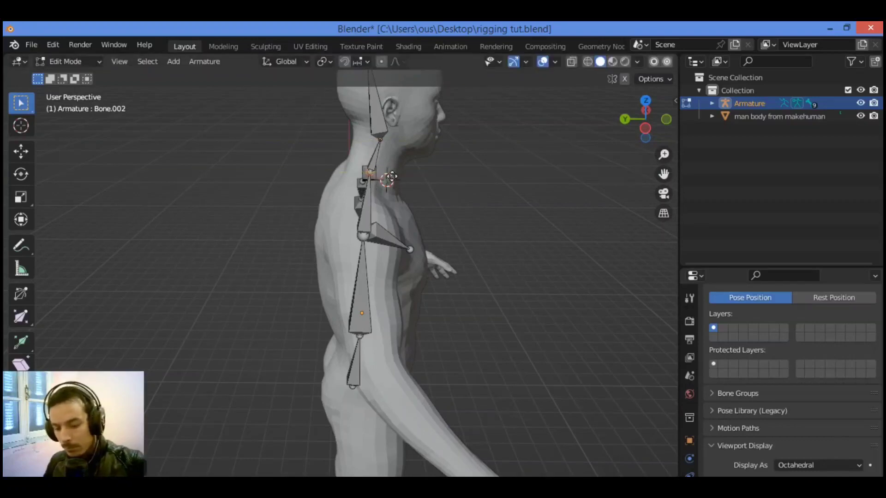
key(g)
key(z)
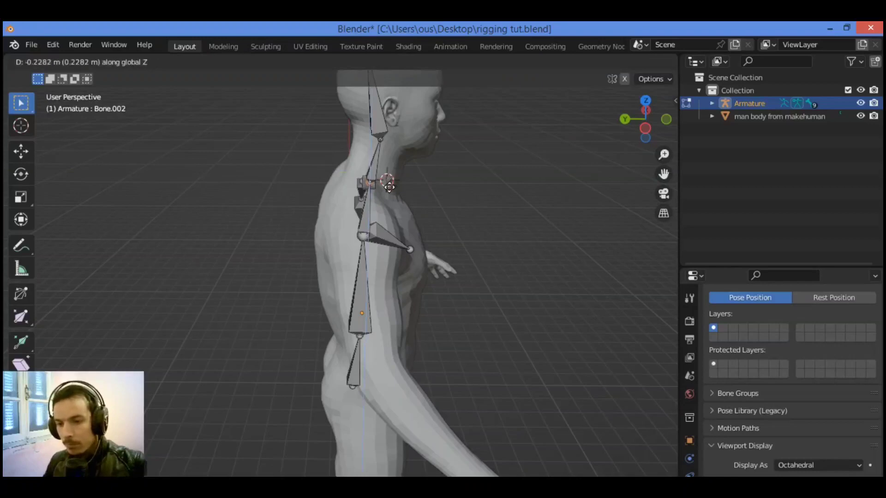
click(391, 187)
Move the head bone's top joint about -0.5 m along Y toward the front of the skull
drag(629, 114, 520, 115)
click(376, 94)
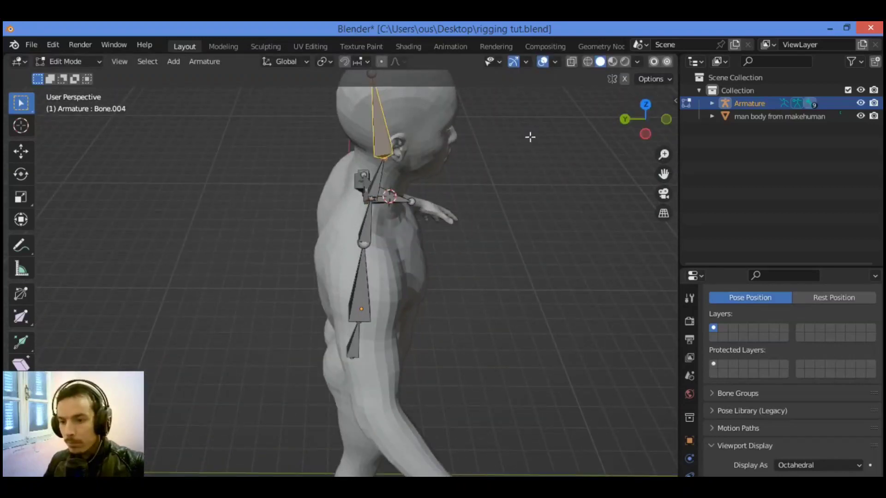
drag(663, 173, 665, 205)
click(376, 112)
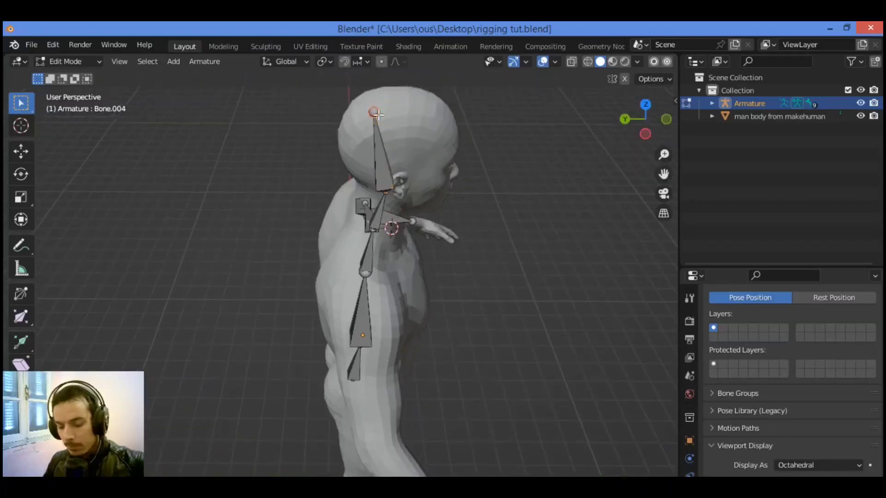
key(g)
key(y)
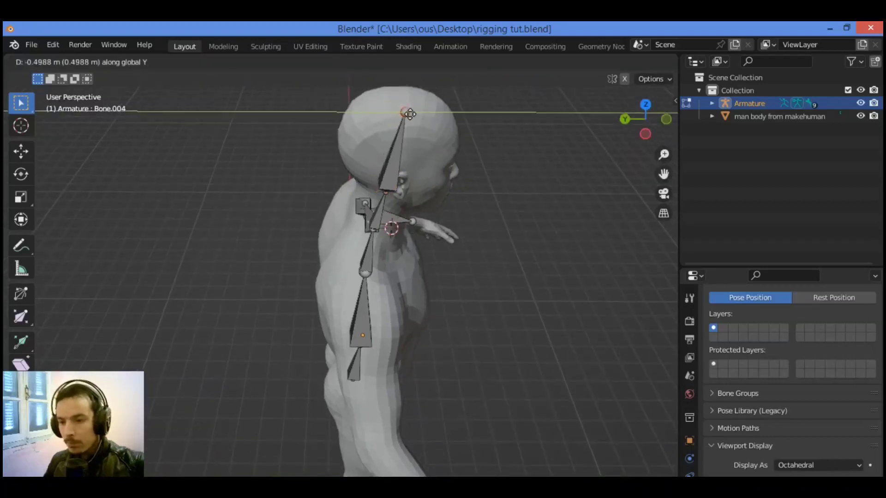
click(410, 115)
drag(660, 132, 595, 102)
drag(580, 318, 617, 274)
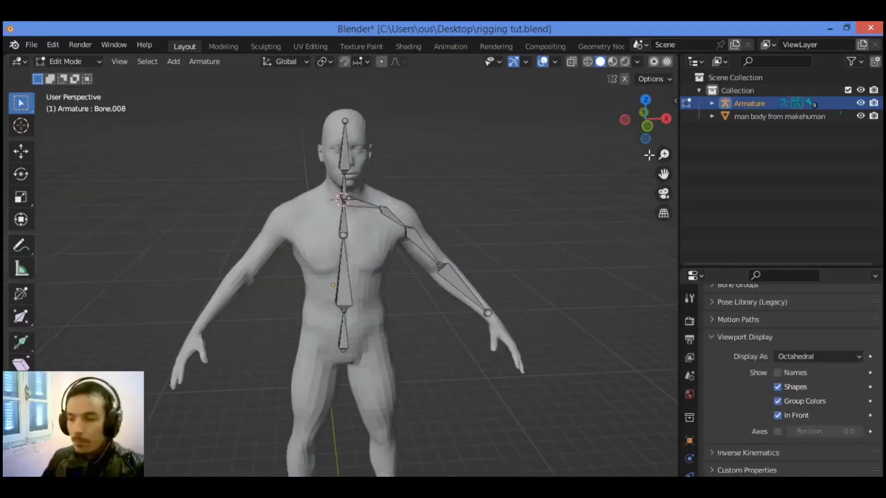
Expand the armature's hierarchy down to the last forearm bone and look through the bone list
click(712, 104)
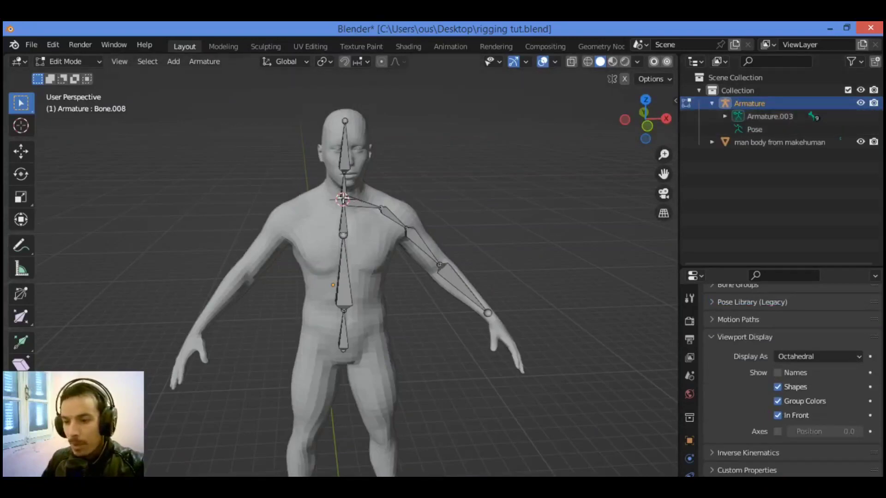
click(726, 116)
click(738, 129)
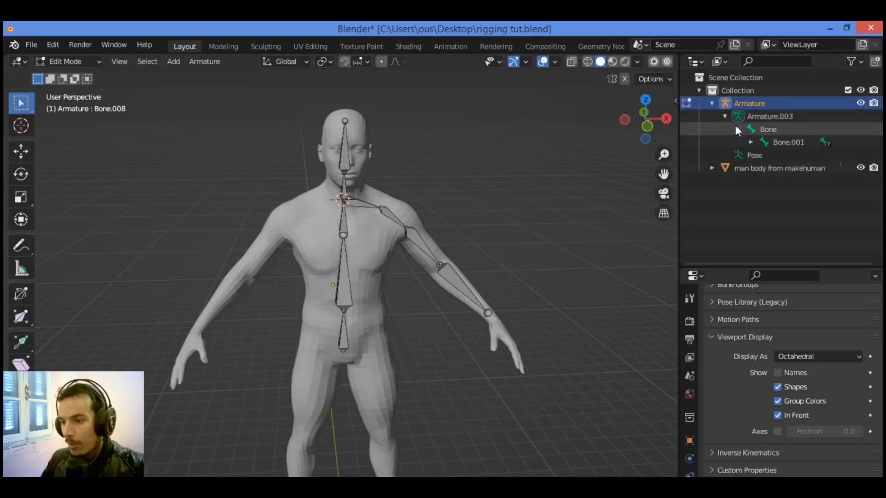
click(751, 142)
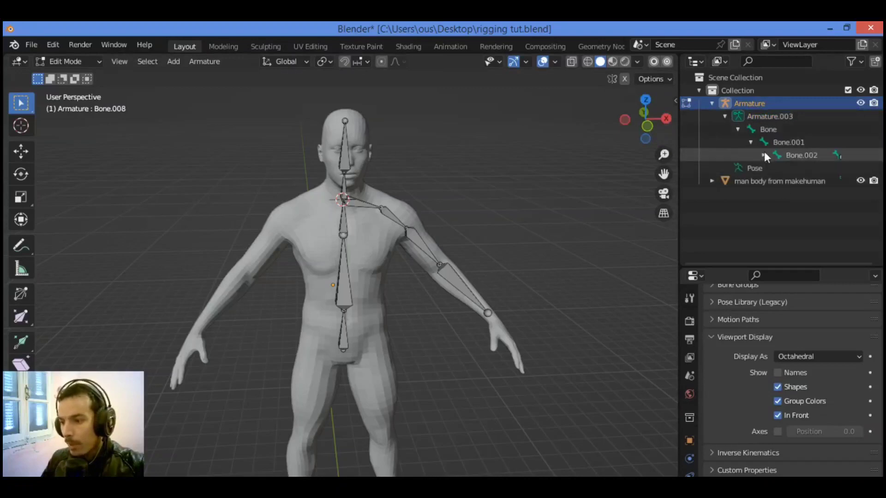
click(764, 154)
click(778, 181)
click(778, 181)
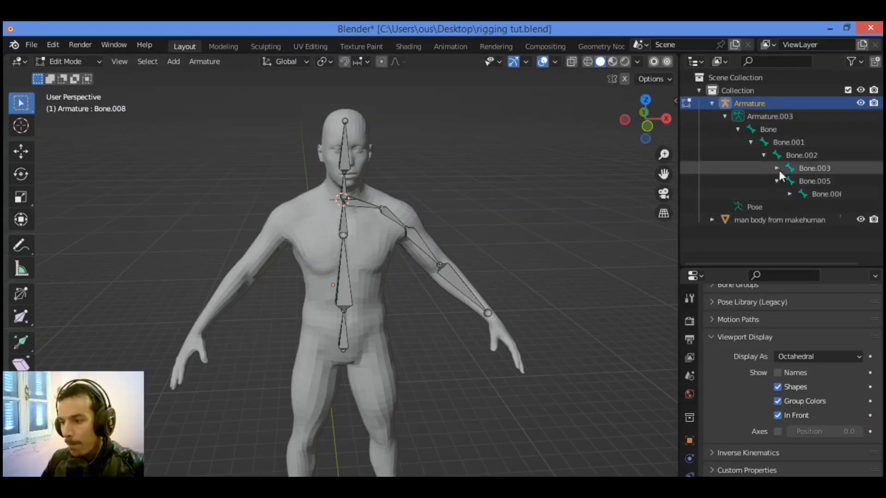
click(776, 167)
click(776, 194)
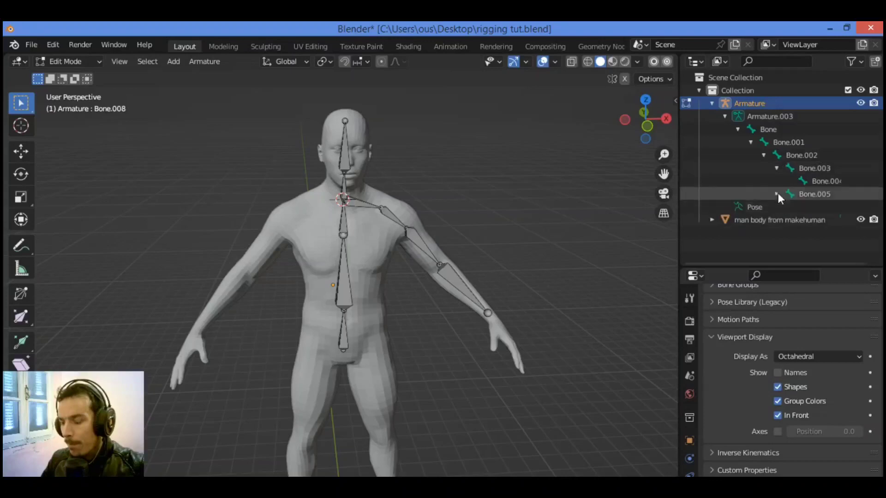
click(789, 206)
click(802, 220)
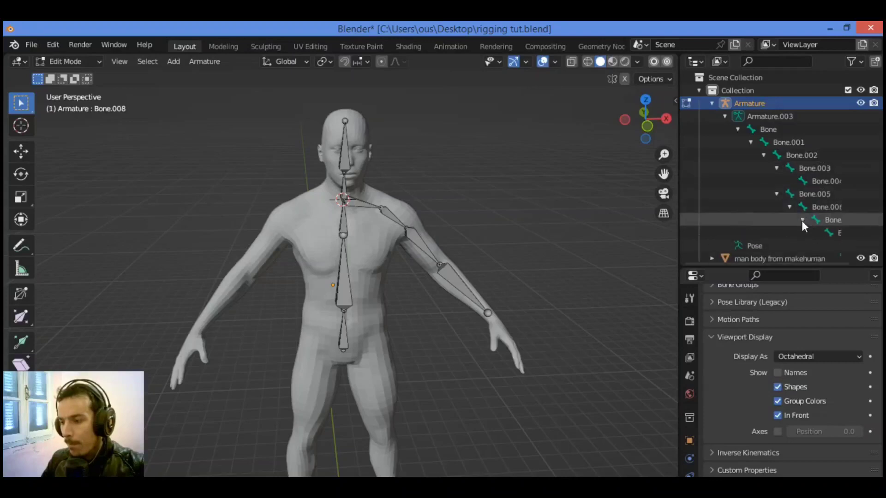
scroll(812, 232, down, 1)
scroll(799, 215, up, 1)
scroll(799, 213, down, 1)
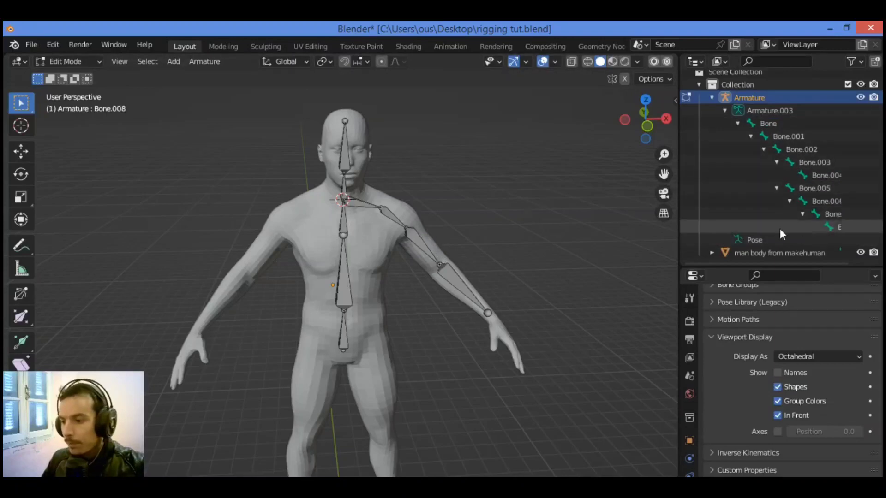
scroll(799, 231, up, 1)
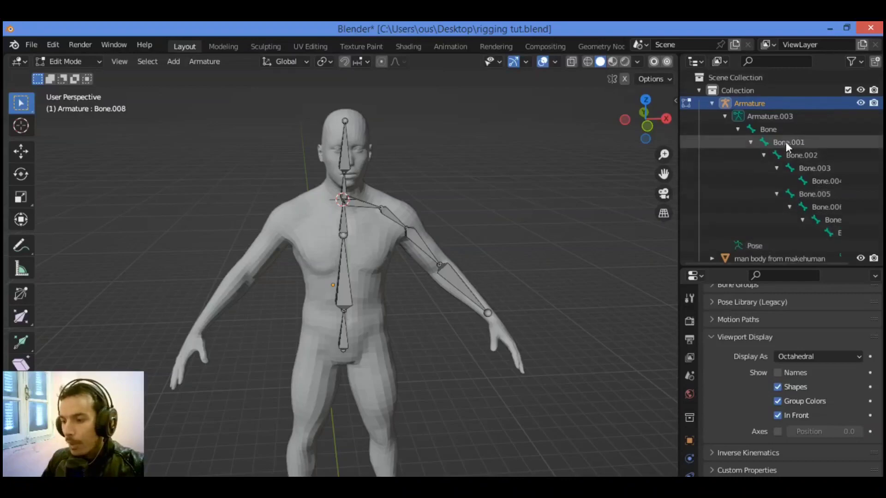
Rename the spine bone Bone.001 as "liik"
double_click(787, 142)
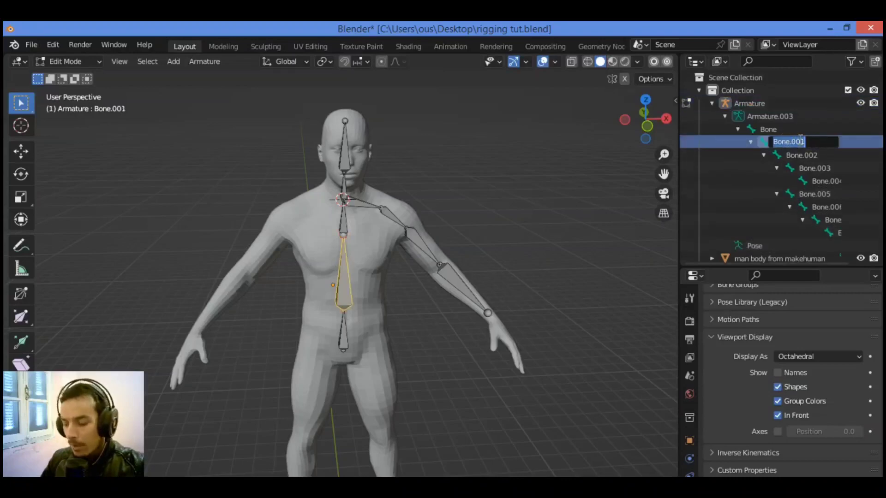
key(BackSpace)
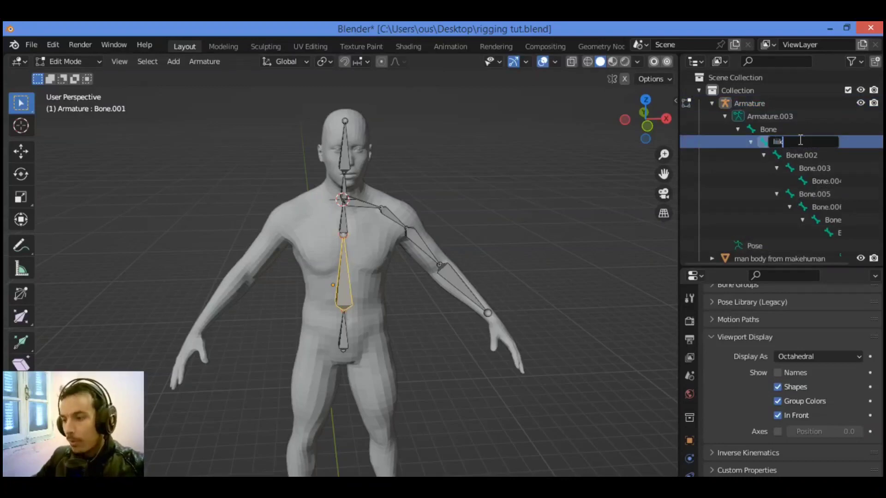
text(liik)
key(Return)
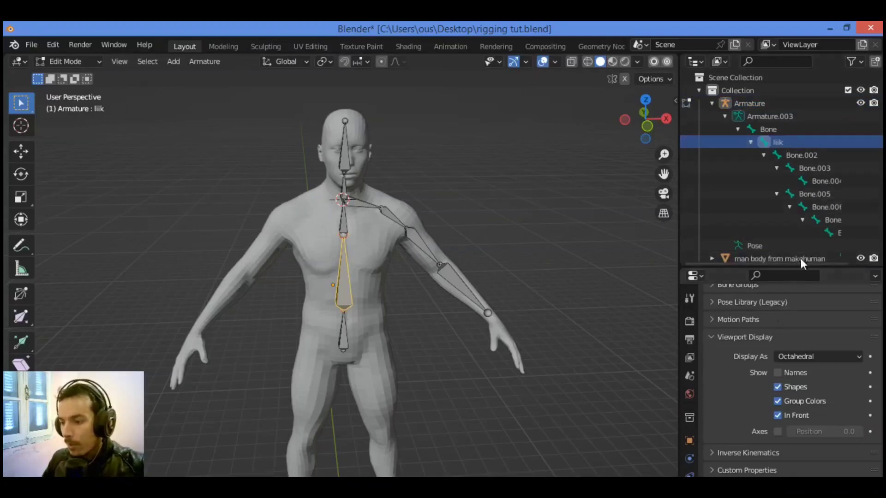
Make more room for the armature's display settings and turn on Names so the bones are labelled in the viewport
drag(792, 266, 792, 182)
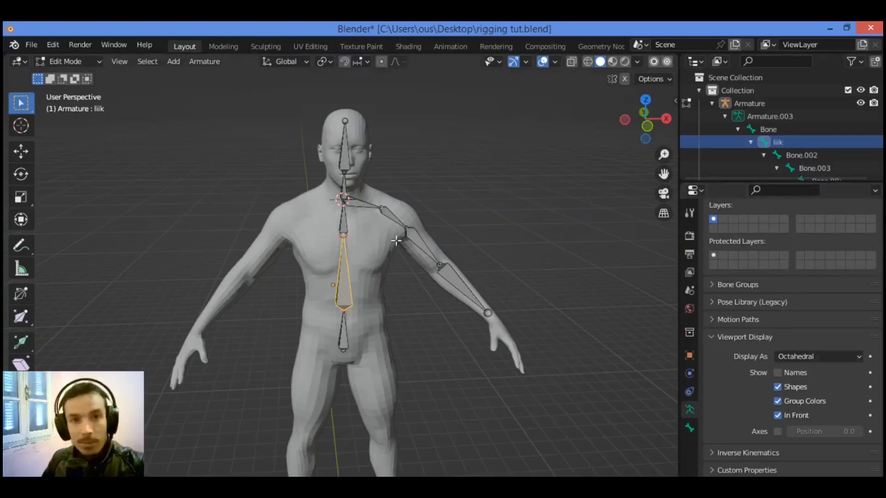
click(777, 373)
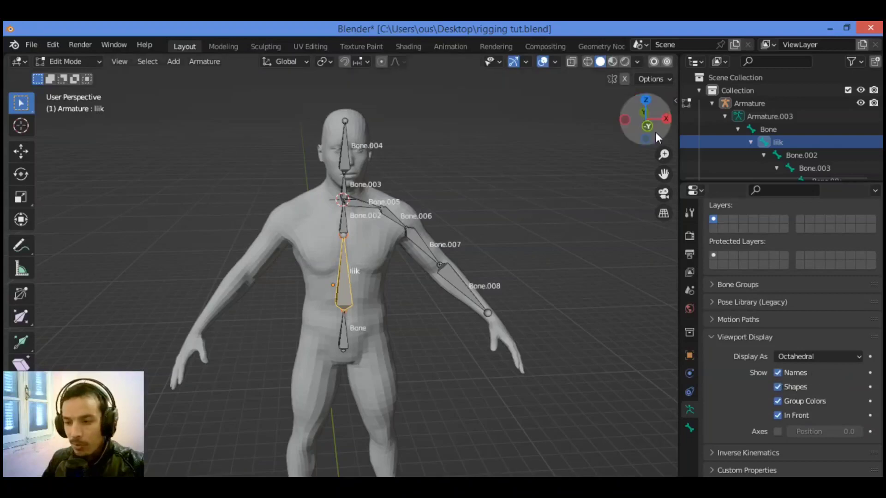
drag(655, 132, 641, 138)
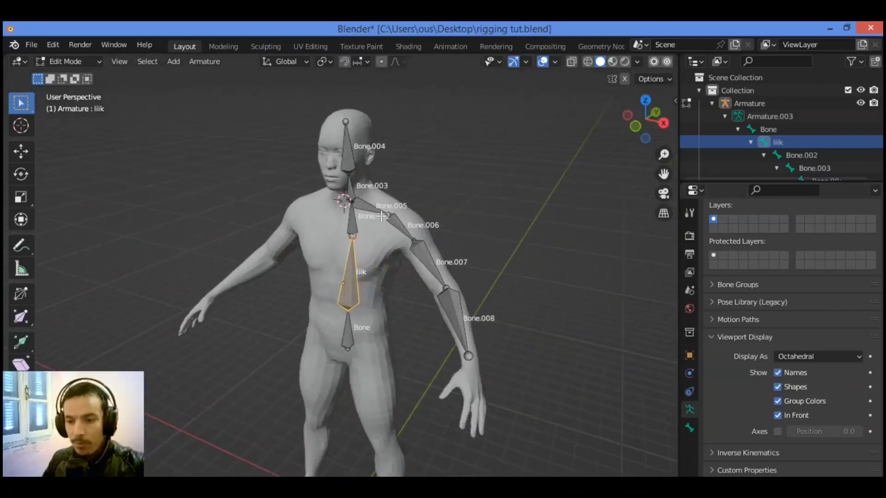
click(782, 417)
click(782, 416)
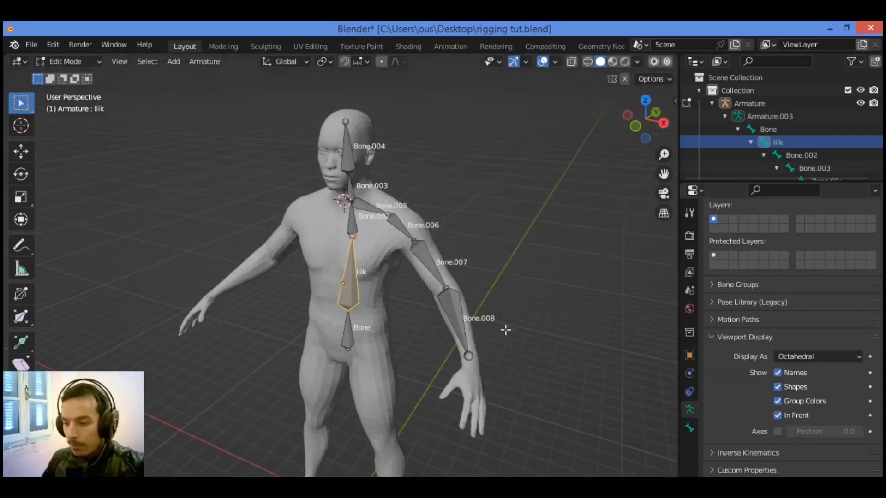